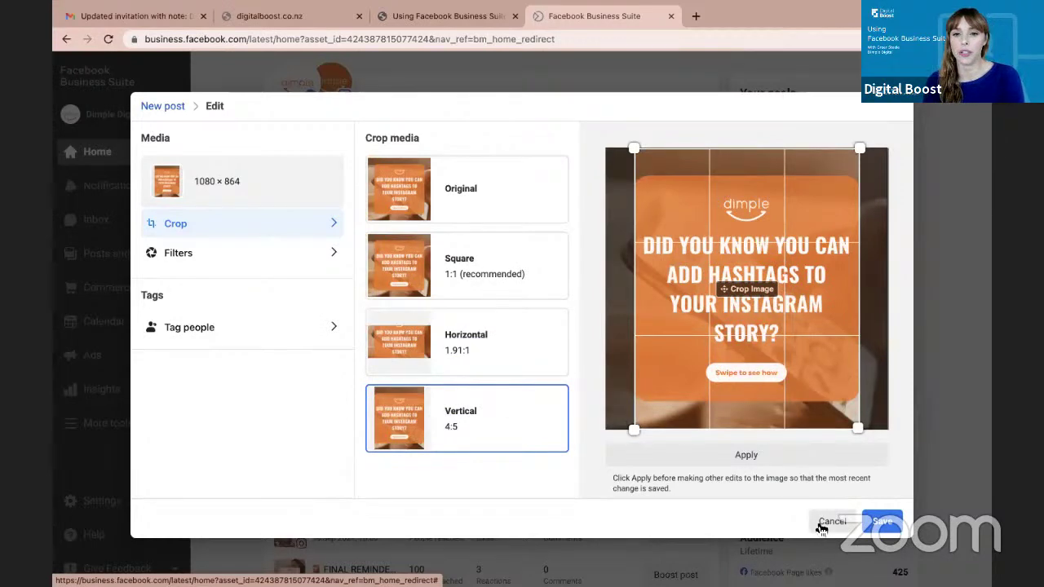
Cancel the image crop and paste the copied Business Suite page address into the new post's text
left_click(832, 521)
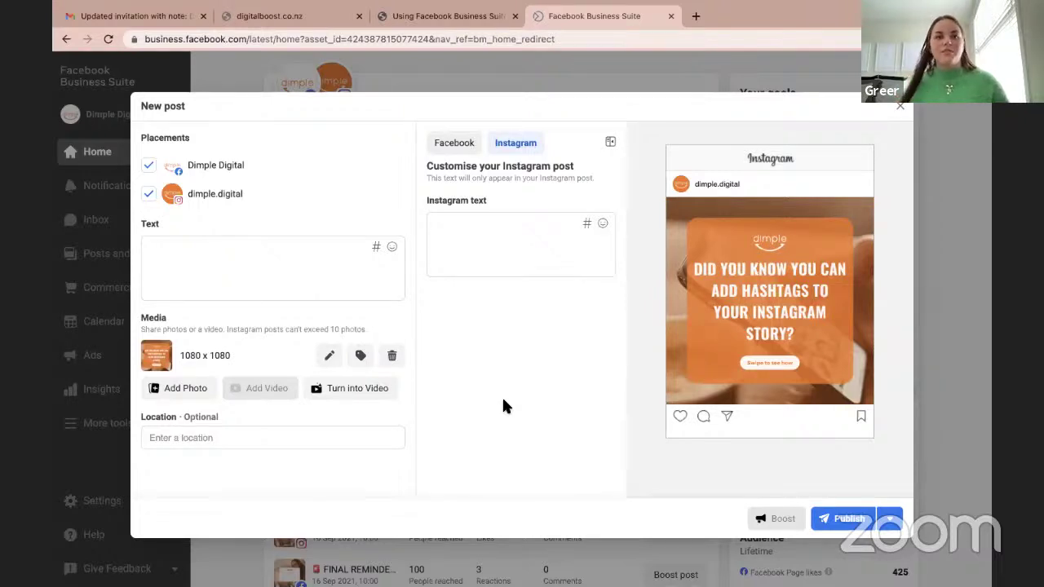
left_click(594, 39)
key("ctrl+c")
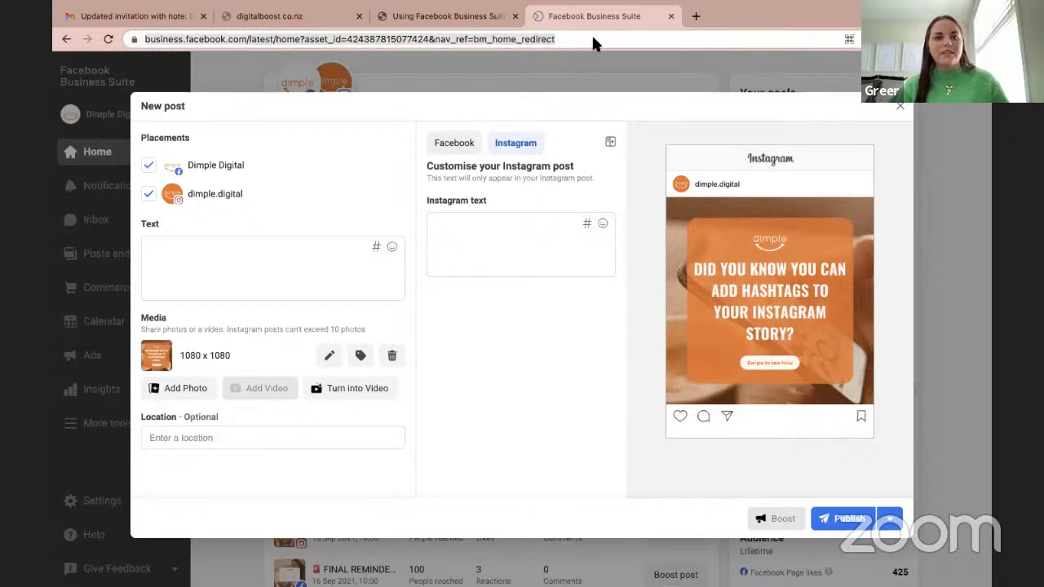
left_click(217, 263)
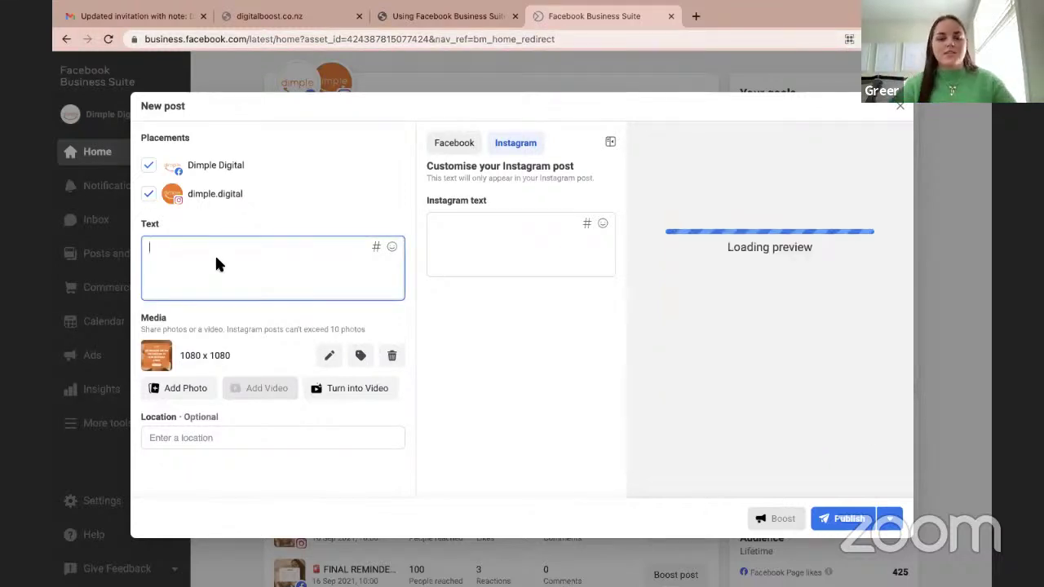
key("ctrl+v")
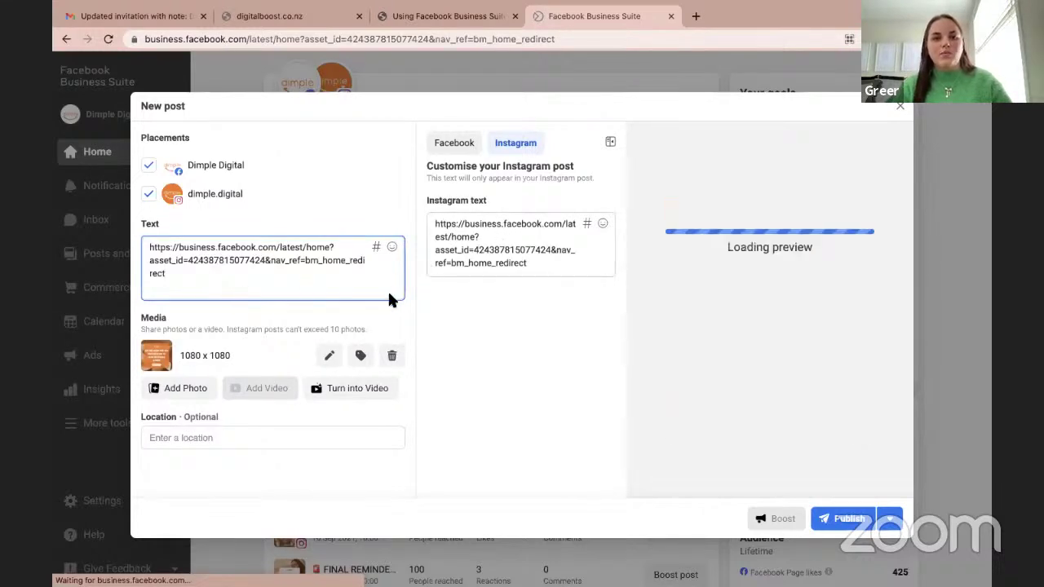
scroll(318, 261, "down", 2)
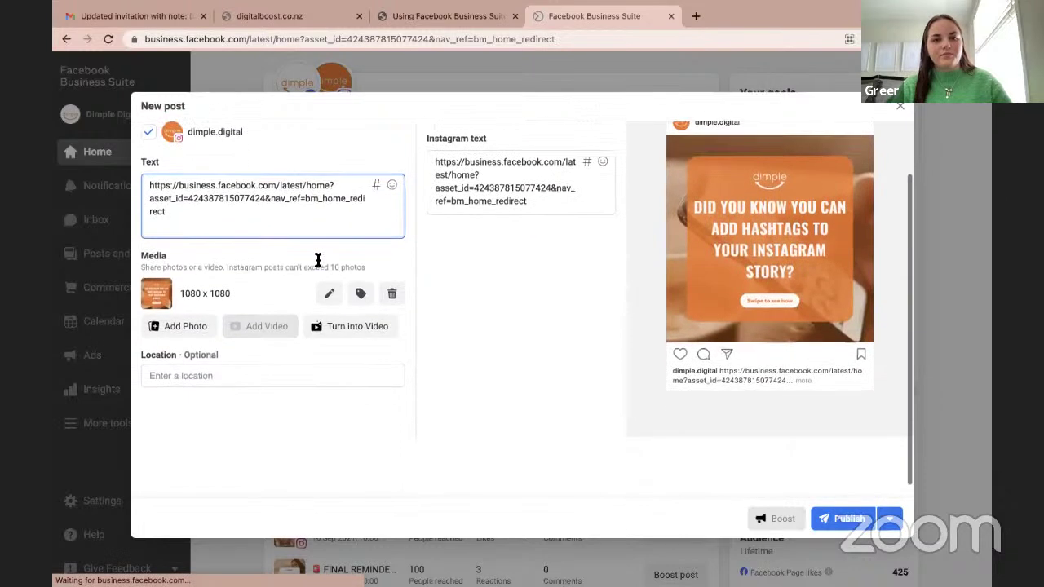
scroll(319, 259, "up", 2)
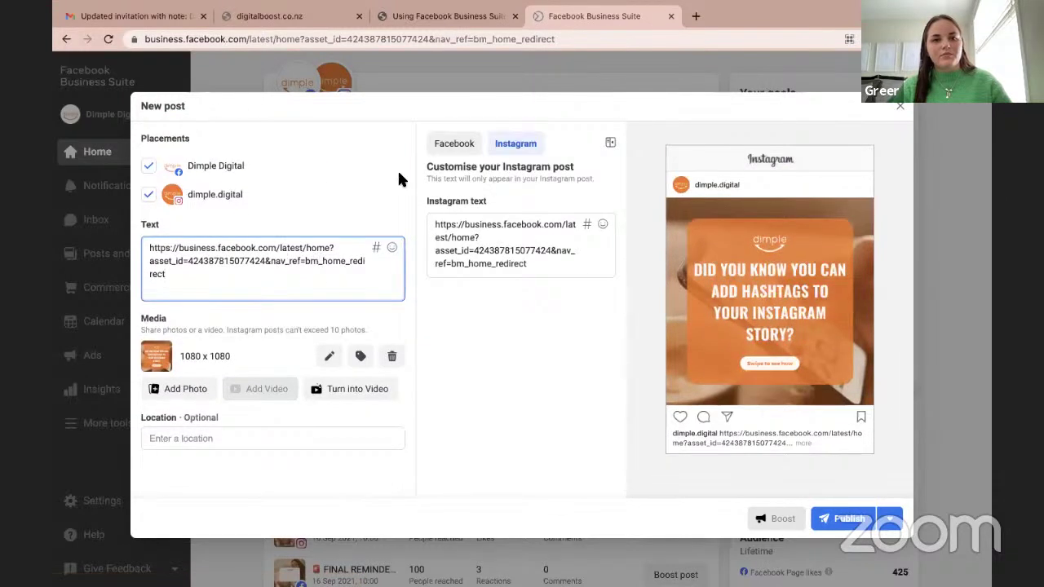
View the Facebook customisation options and the people-tagging options for the post's image, leaving without saving
left_click(451, 143)
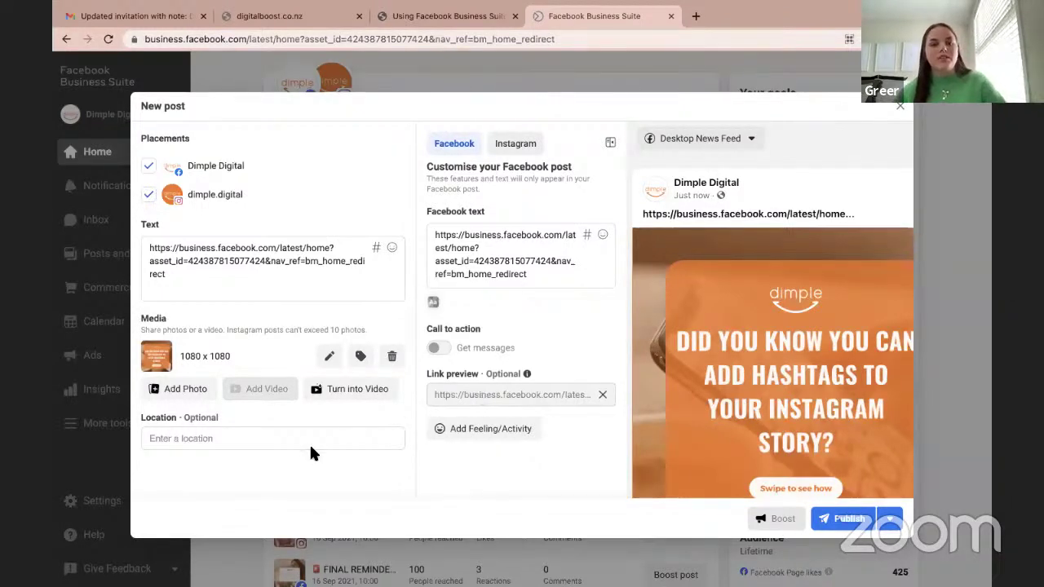
left_click(361, 357)
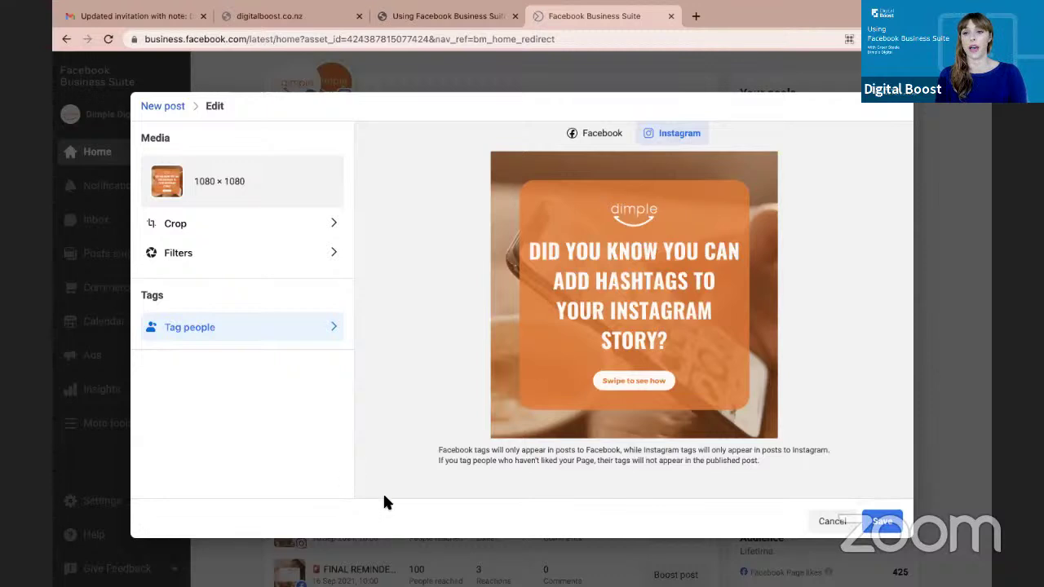
left_click(831, 522)
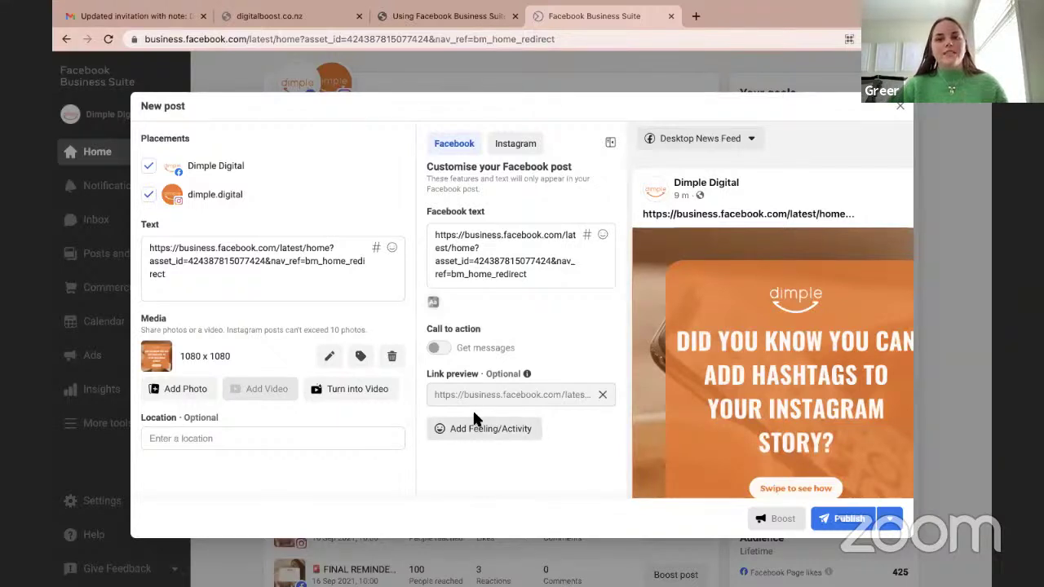
Preview the Facebook post as it appears in the Mobile News Feed
mouse_move(539, 327)
left_click(721, 139)
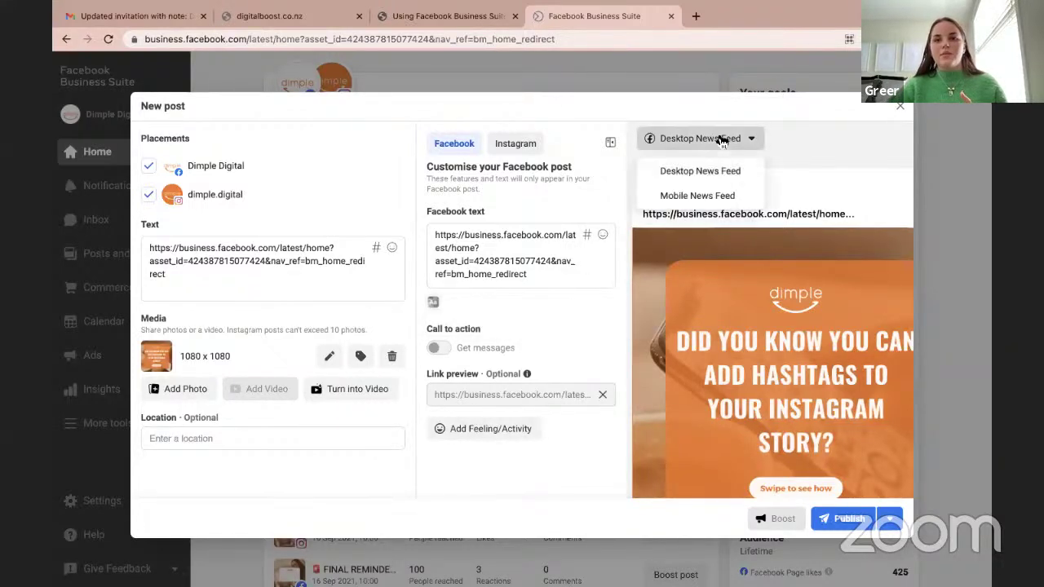
left_click(695, 196)
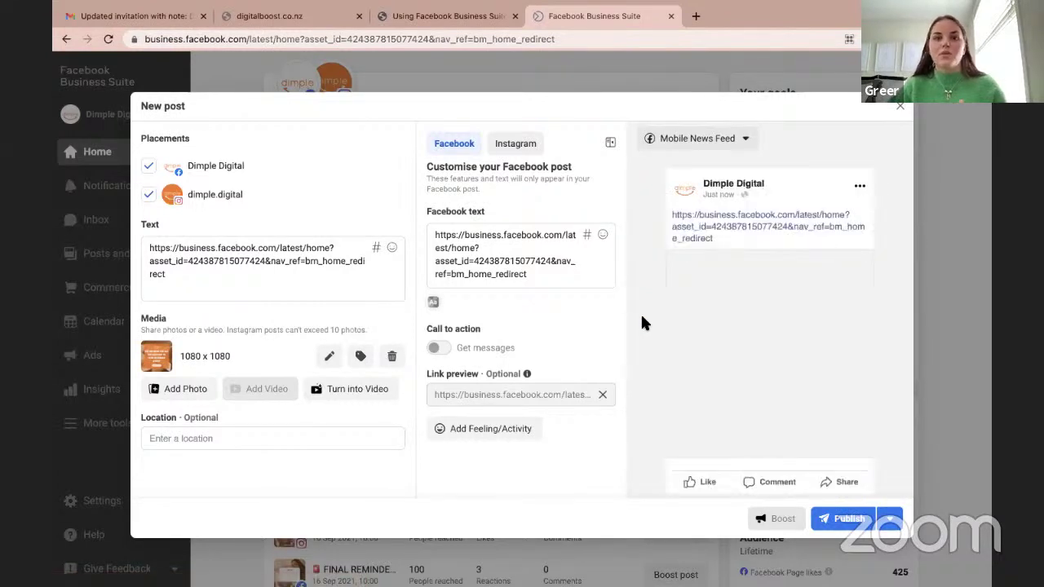
scroll(640, 323, "down", 3)
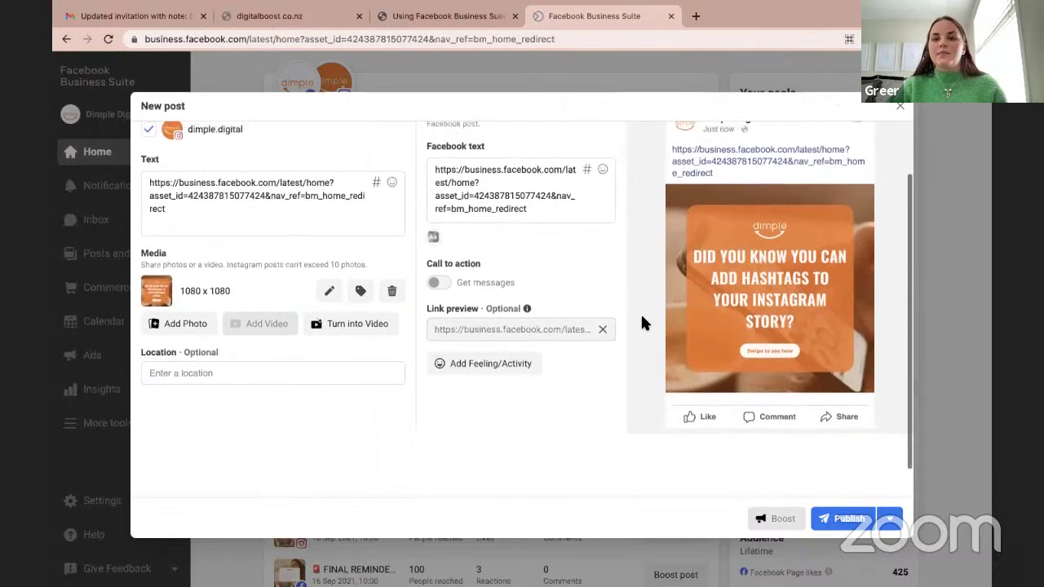
scroll(640, 323, "up", 3)
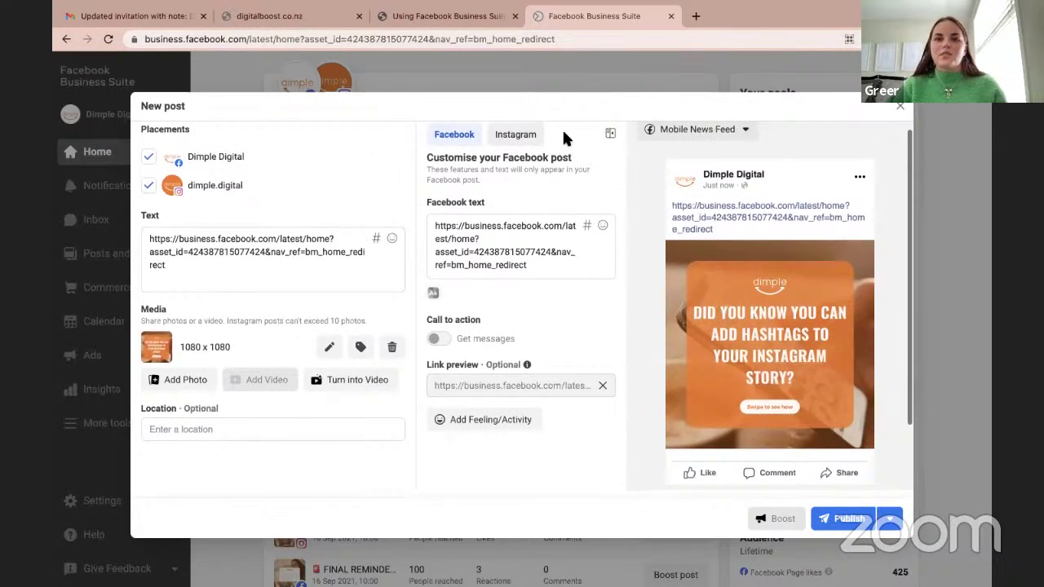
Preview the Instagram version of the post and discard the new post without saving a draft
left_click(510, 140)
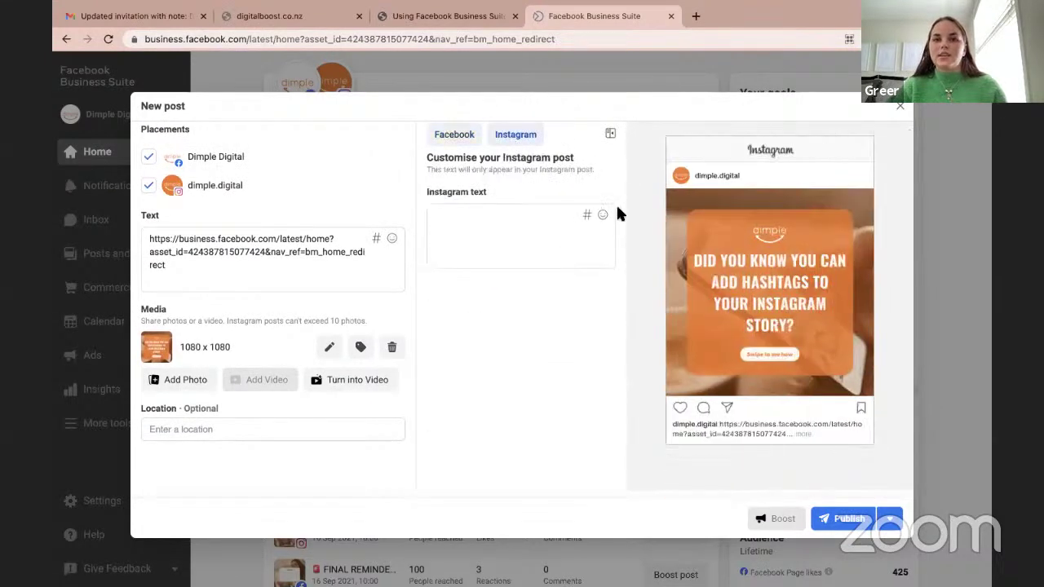
scroll(650, 285, "up", 1)
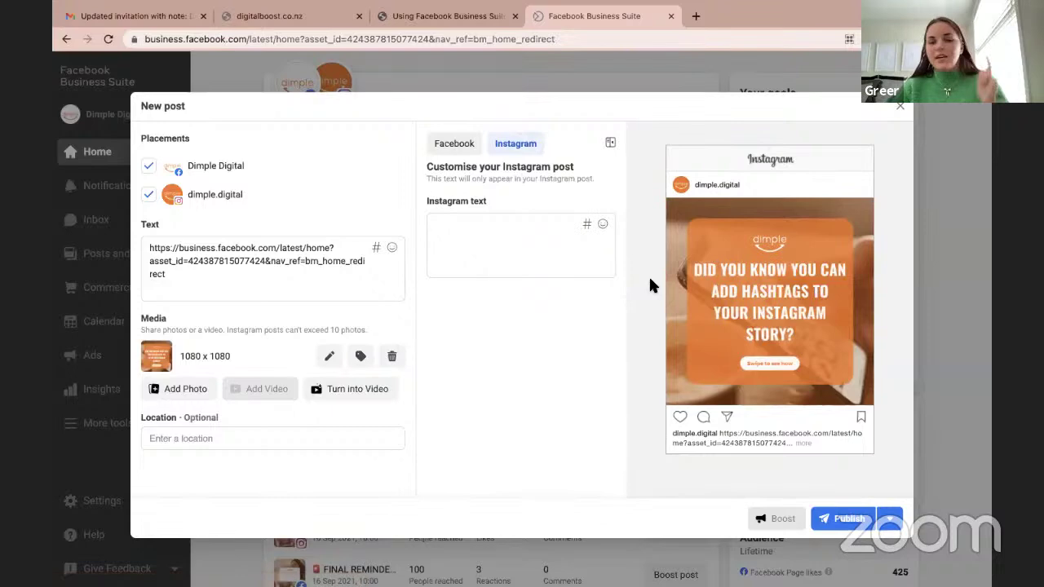
left_click(899, 107)
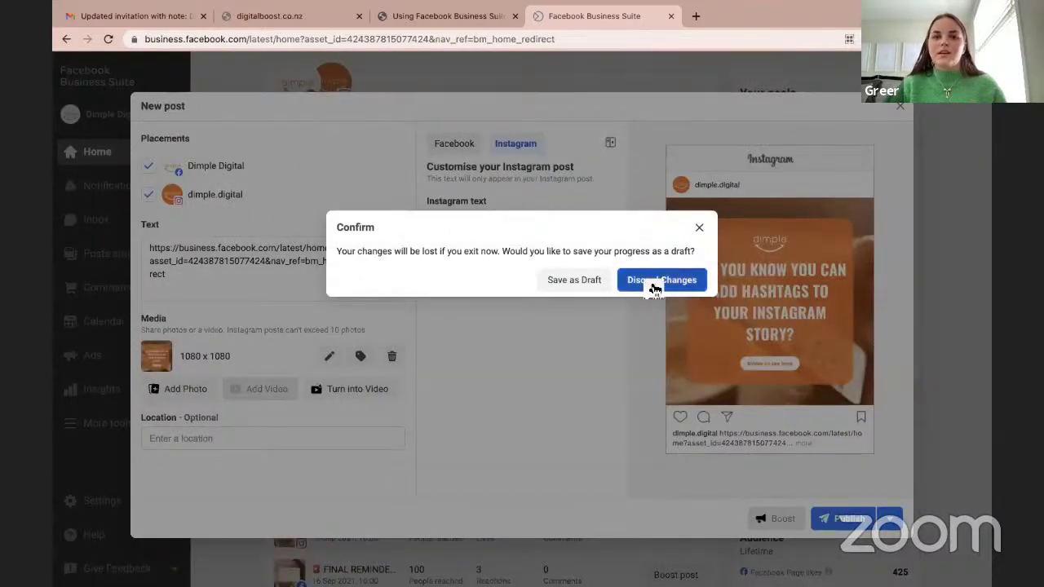
left_click(655, 287)
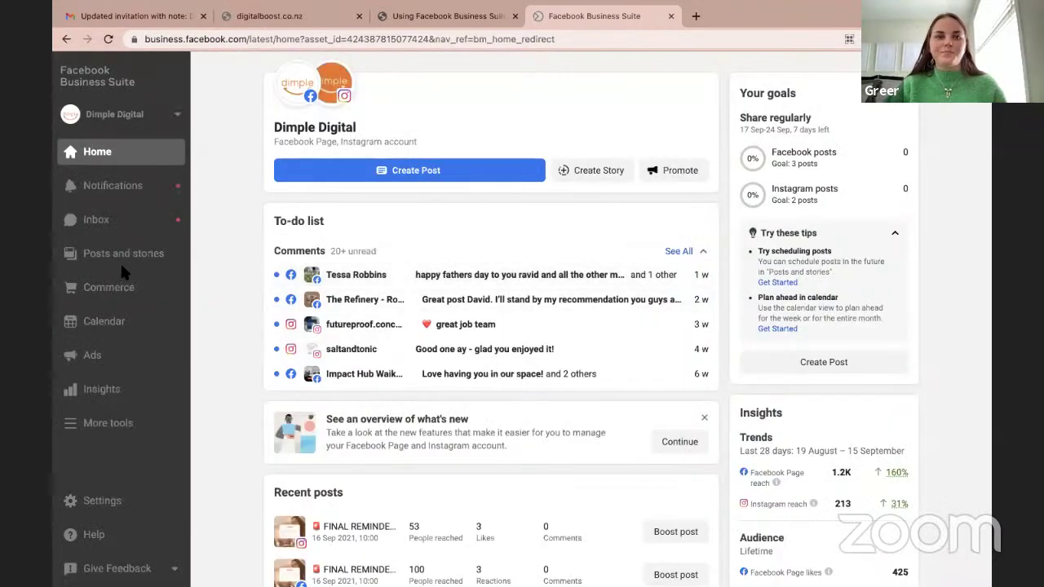
Check the notifications and view the inbox's Messenger, Instagram Direct, Facebook Comments, Instagram Comments and Chat plugin sections
left_click(145, 198)
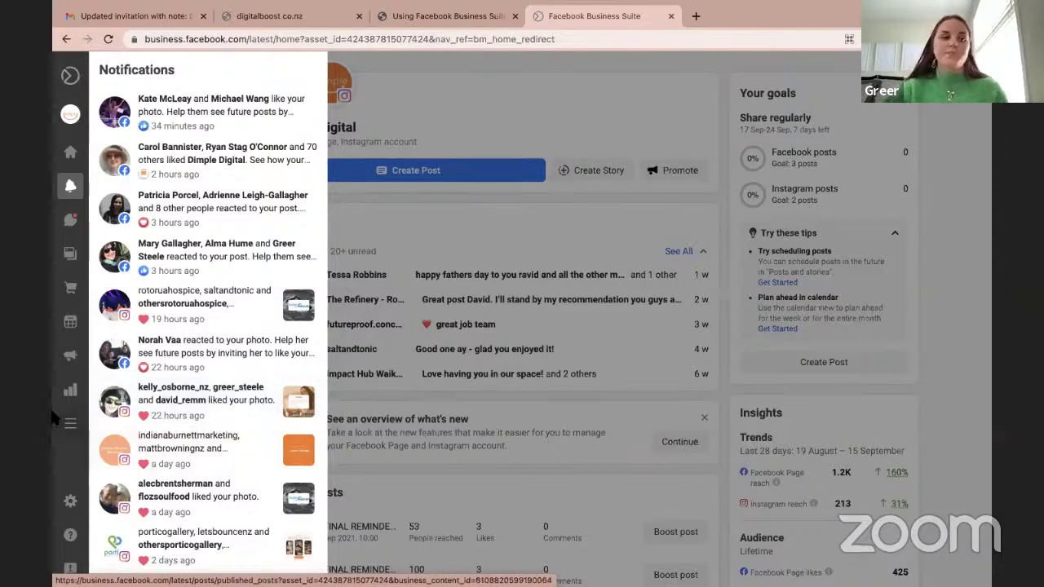
left_click(86, 222)
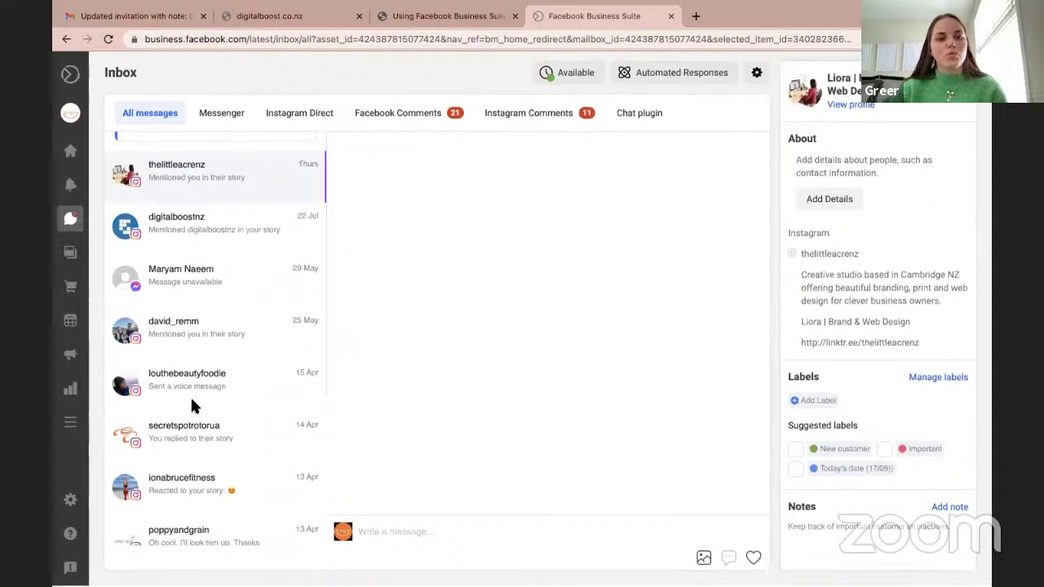
left_click(211, 116)
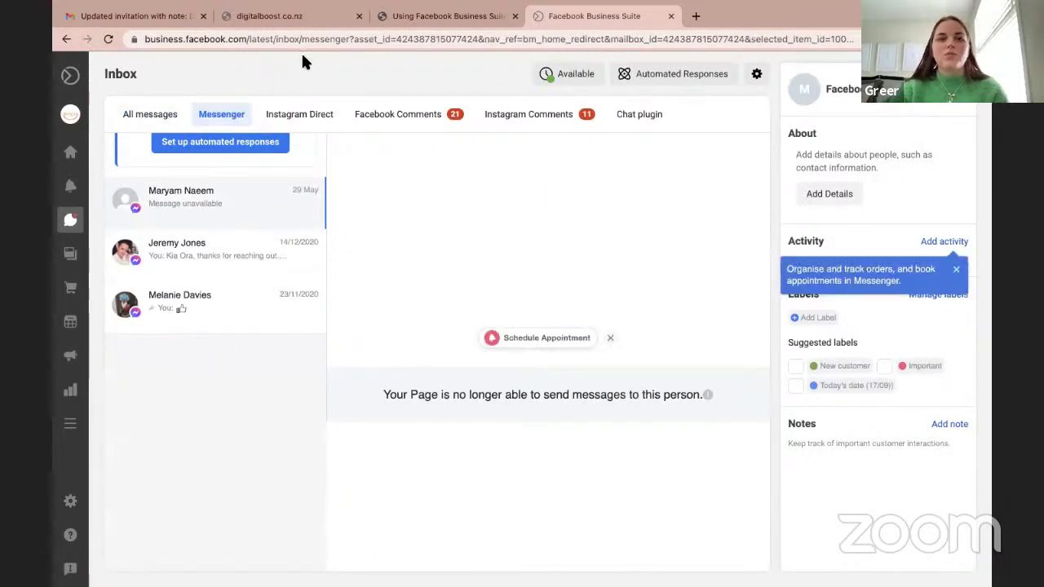
left_click(286, 115)
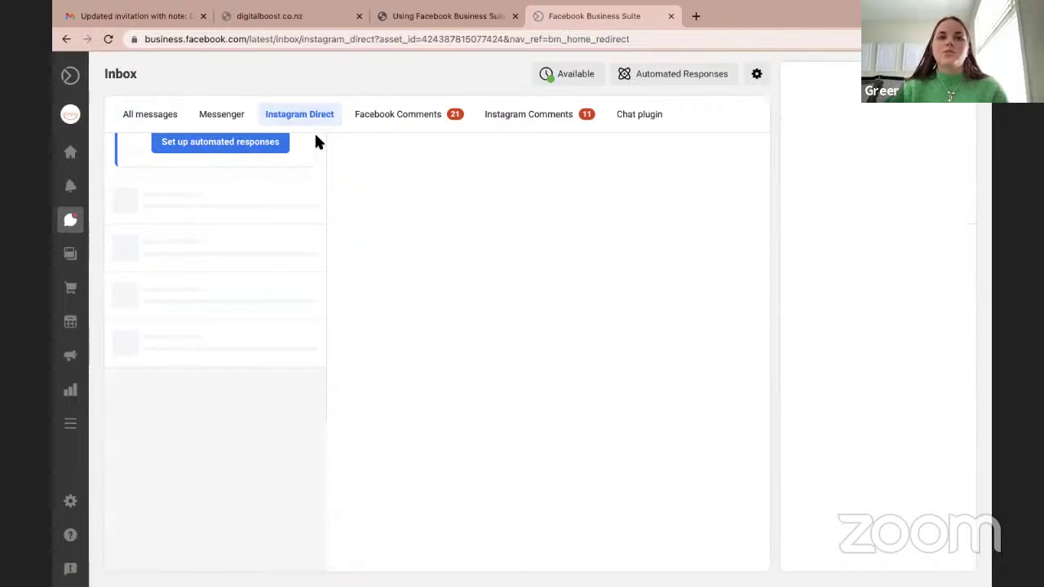
left_click(396, 114)
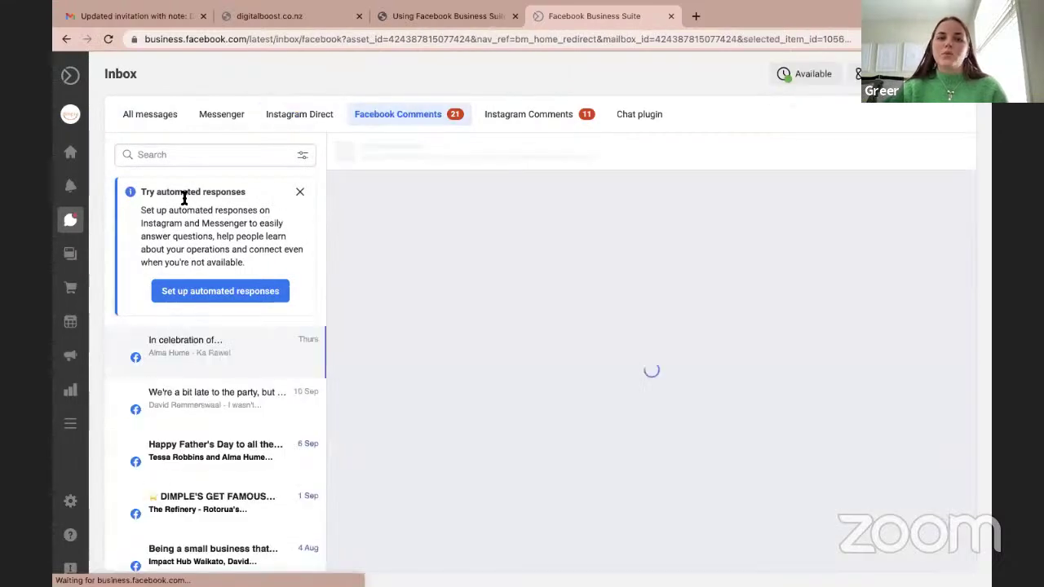
left_click(500, 119)
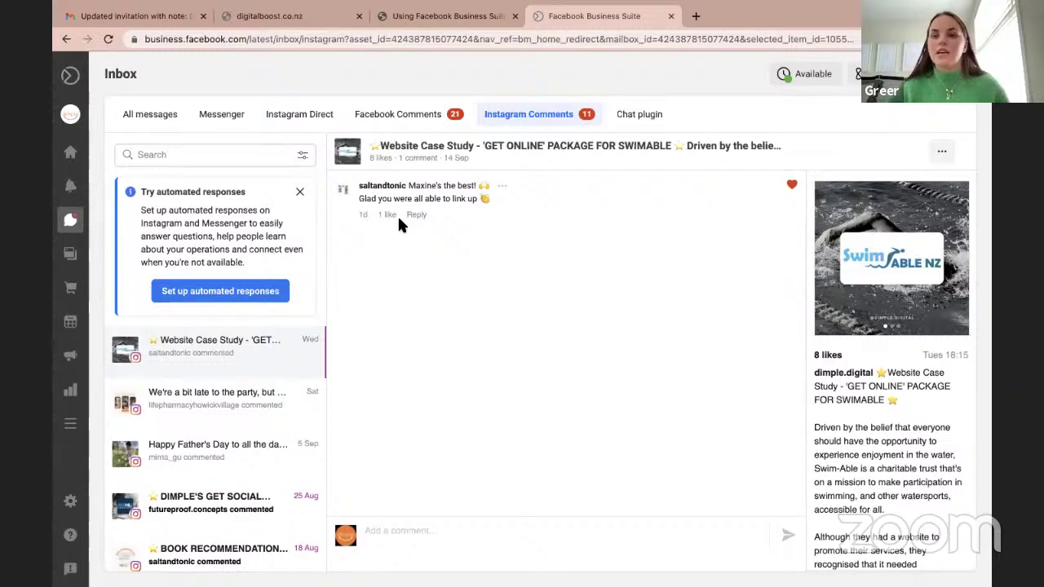
left_click(630, 120)
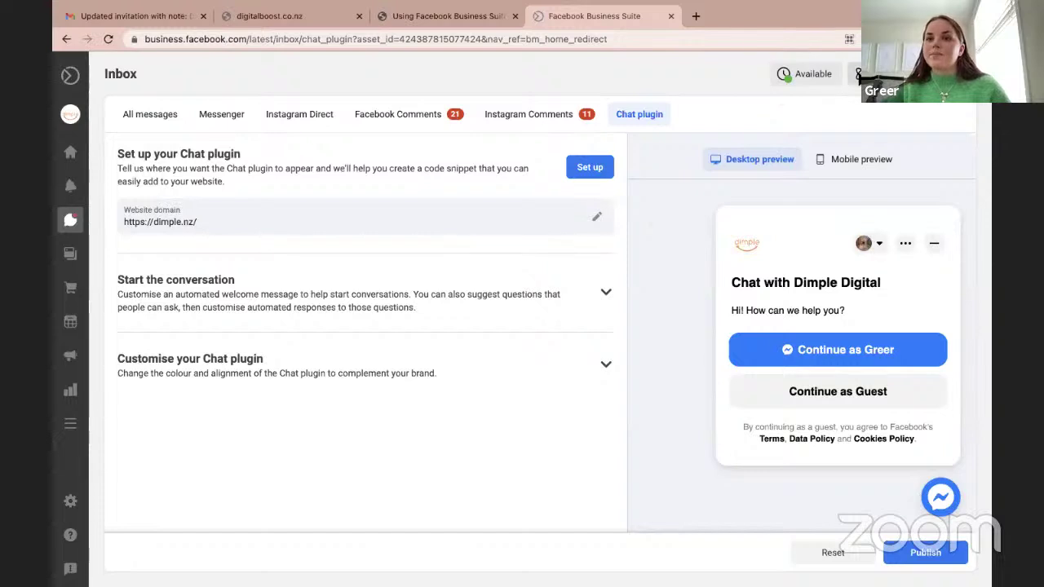
View the inbox's availability options and examine the automated responses available for editing the away message and schedule
left_click(798, 79)
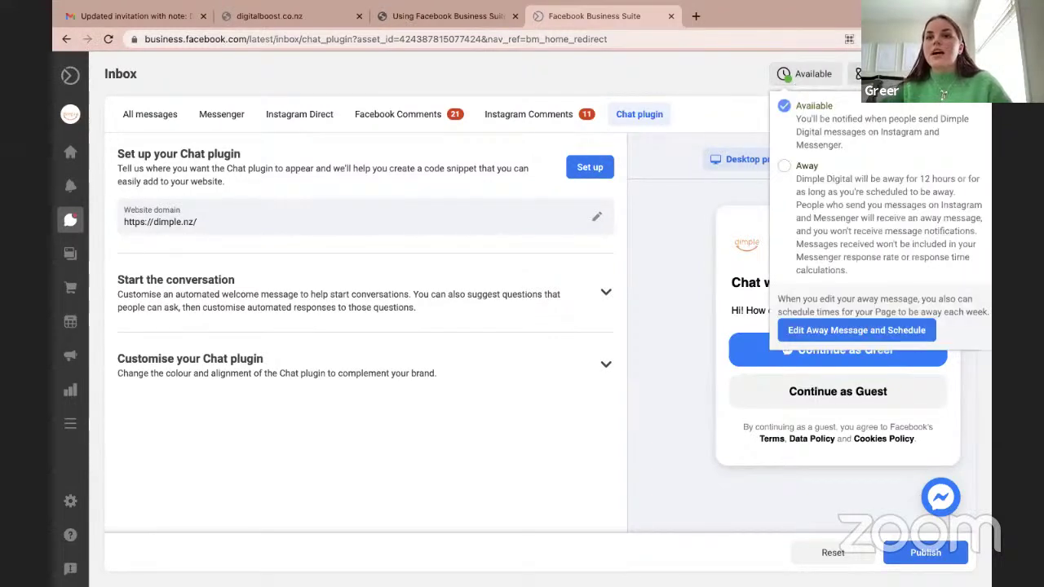
left_click(856, 330)
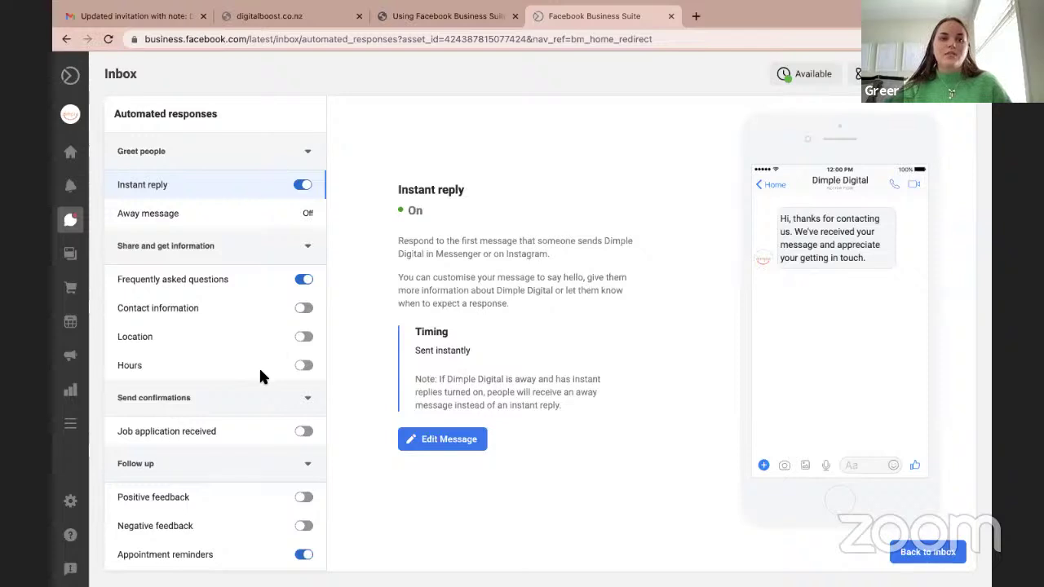
scroll(352, 399, "down", 1)
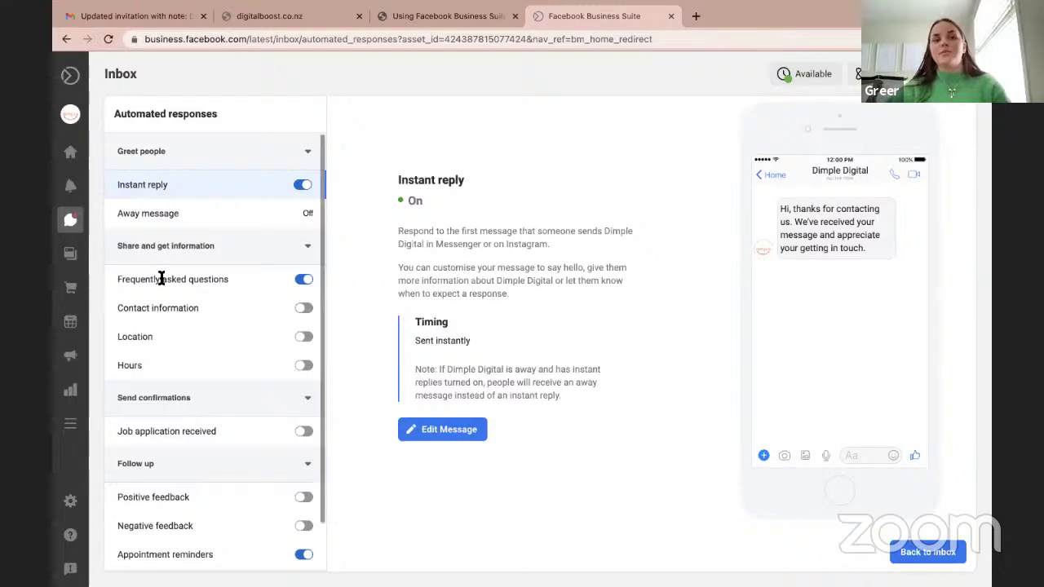
Display the scheduled posts in Posts and stories
mouse_move(74, 294)
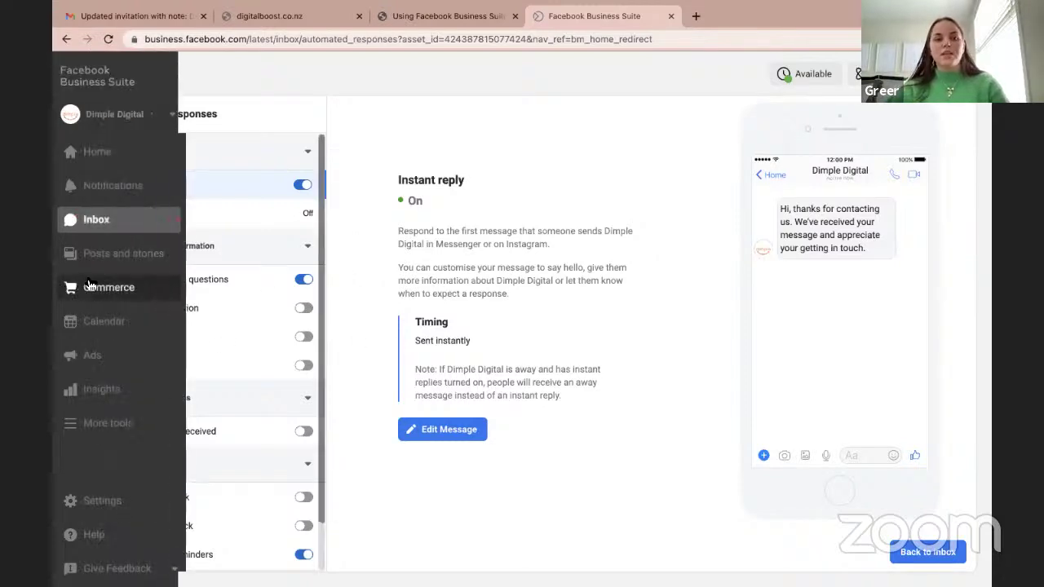
left_click(153, 256)
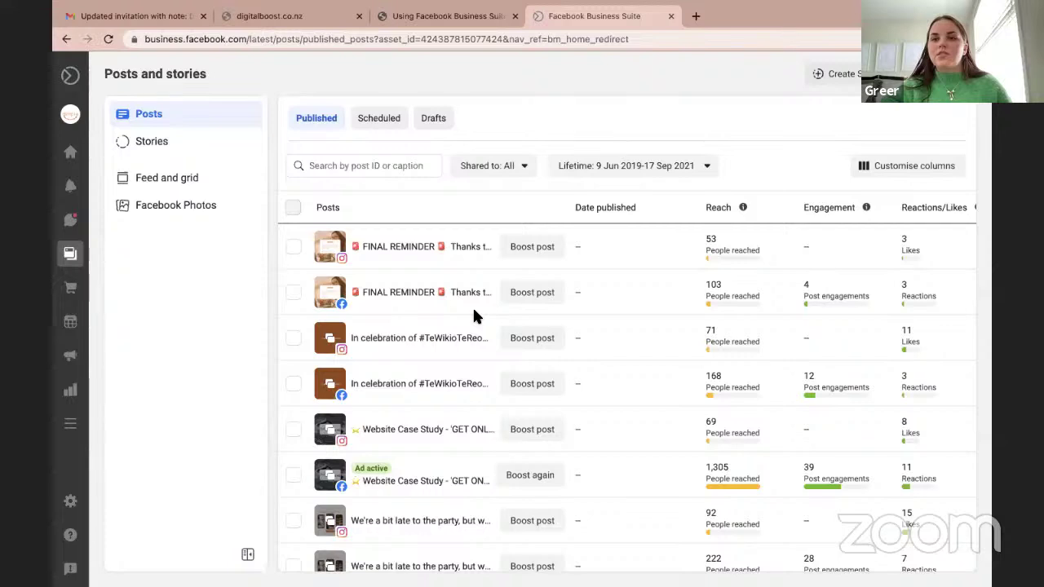
left_click(381, 121)
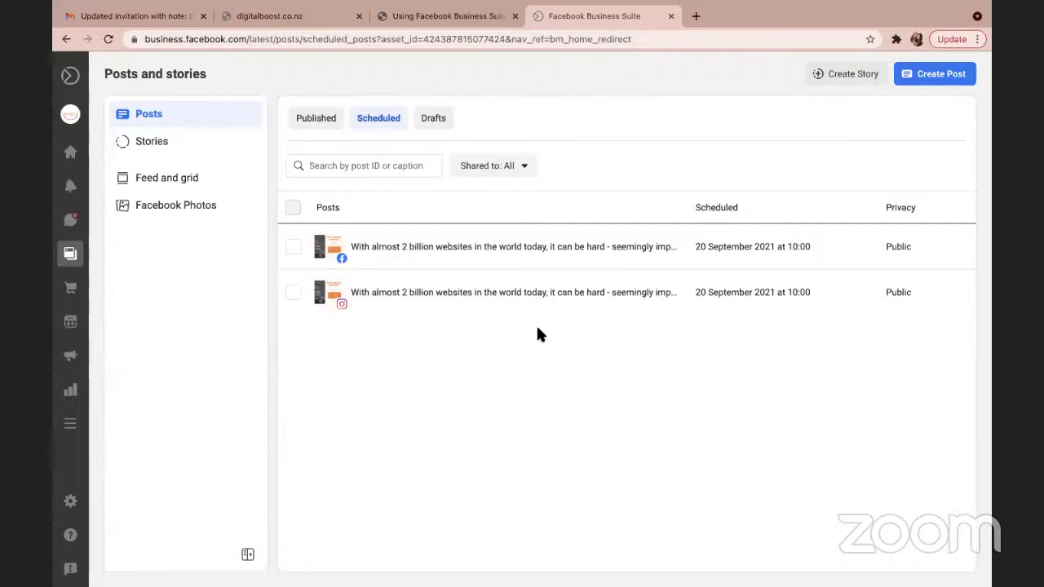
Start a new post and set its schedule to 20 September 2021 at 10:00 AM
left_click(955, 73)
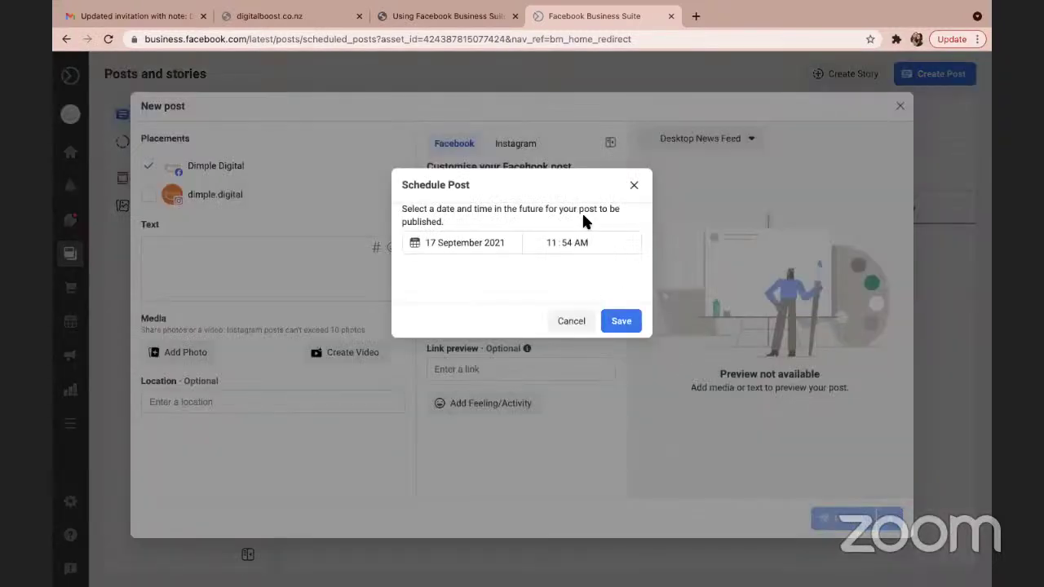
left_click(493, 259)
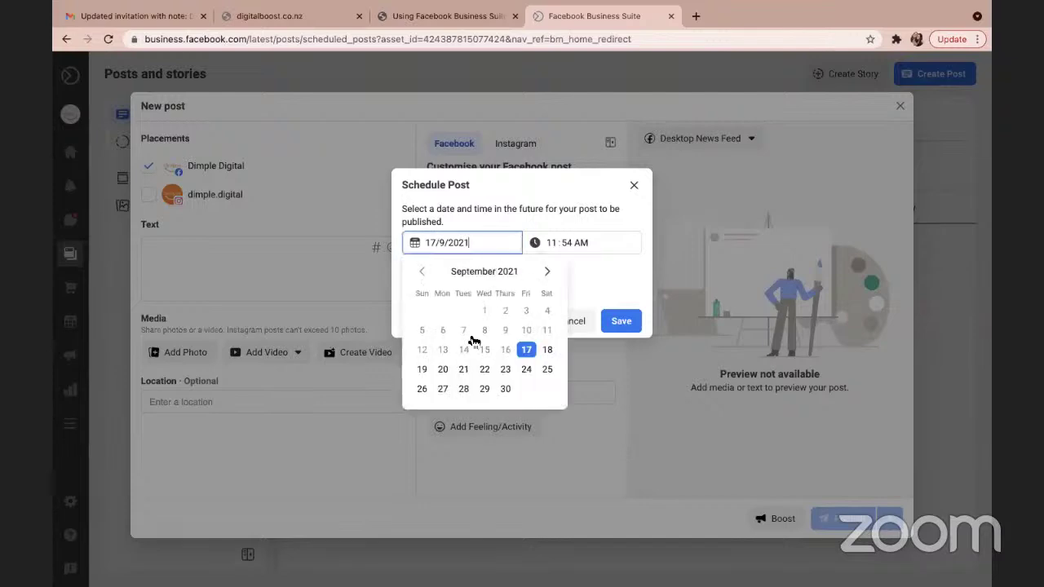
left_click(446, 371)
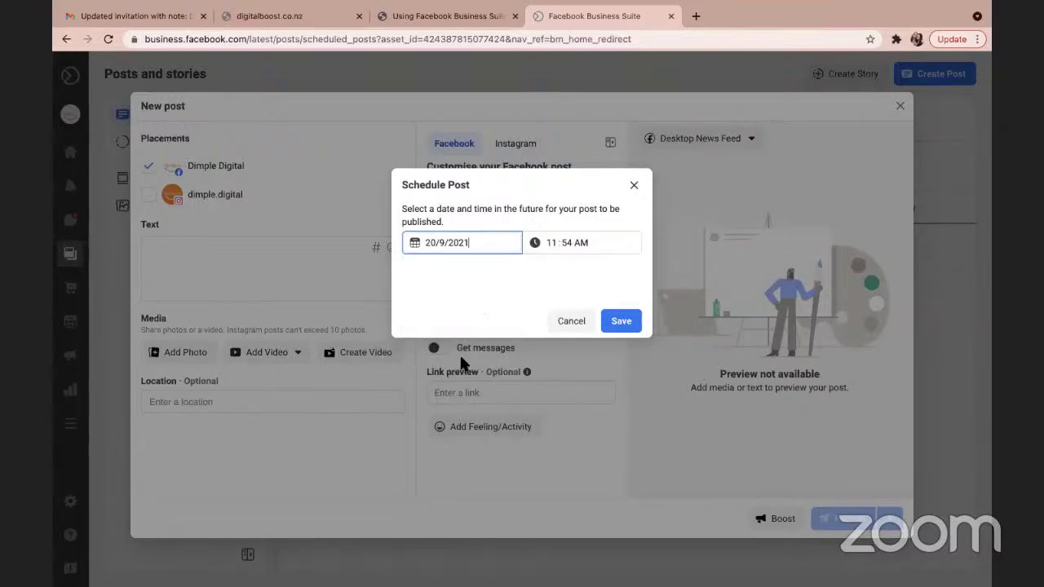
left_click(549, 242)
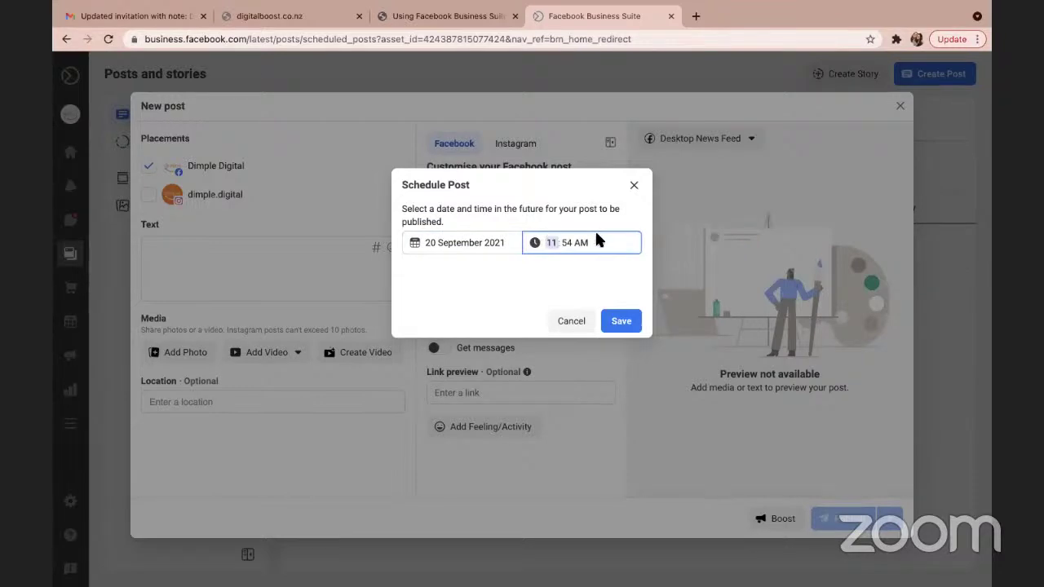
type("10:00")
left_click(605, 324)
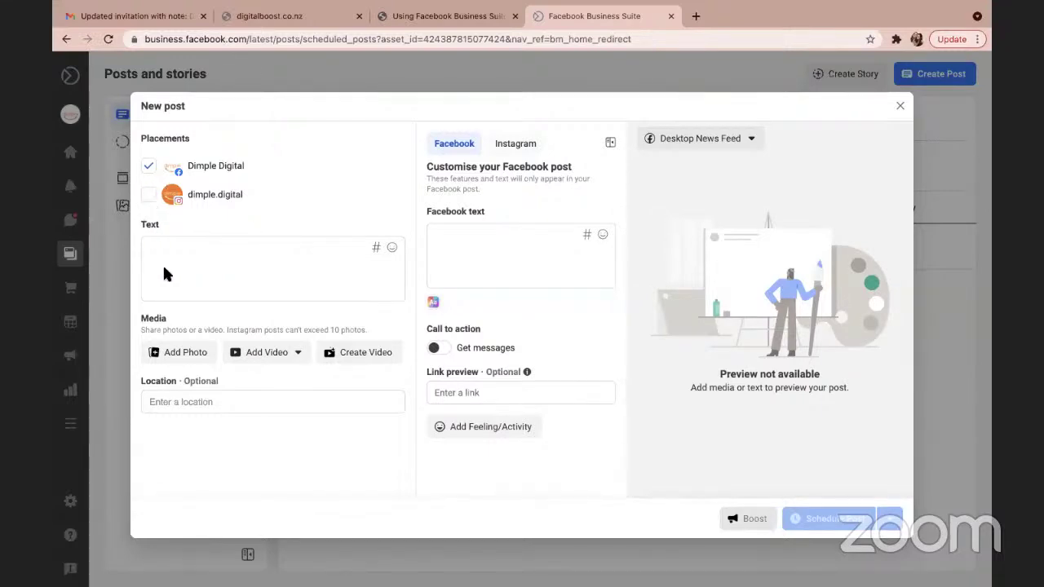
Discard the new post and return to the list of scheduled posts
left_click(258, 259)
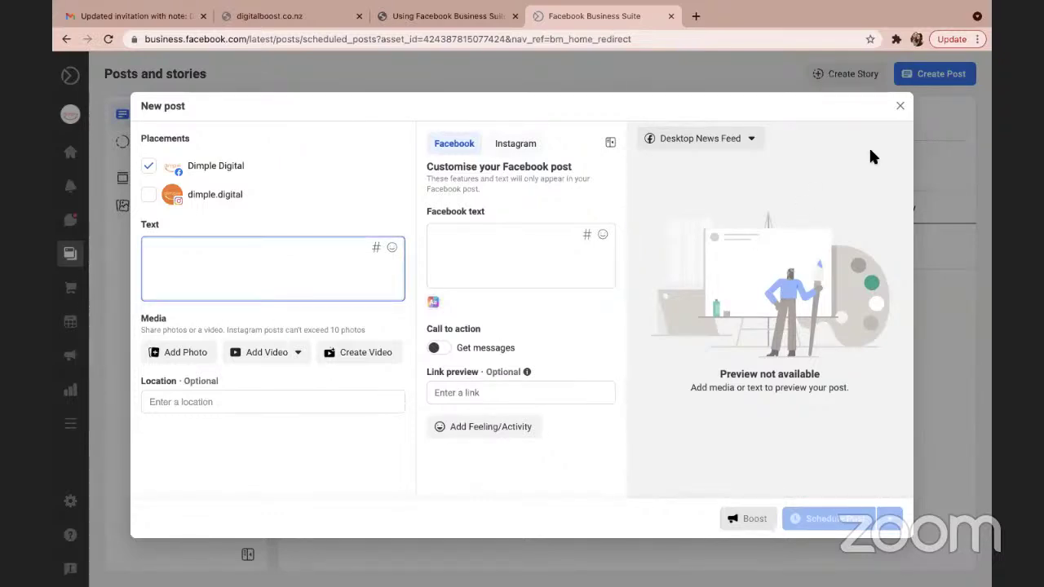
left_click(900, 106)
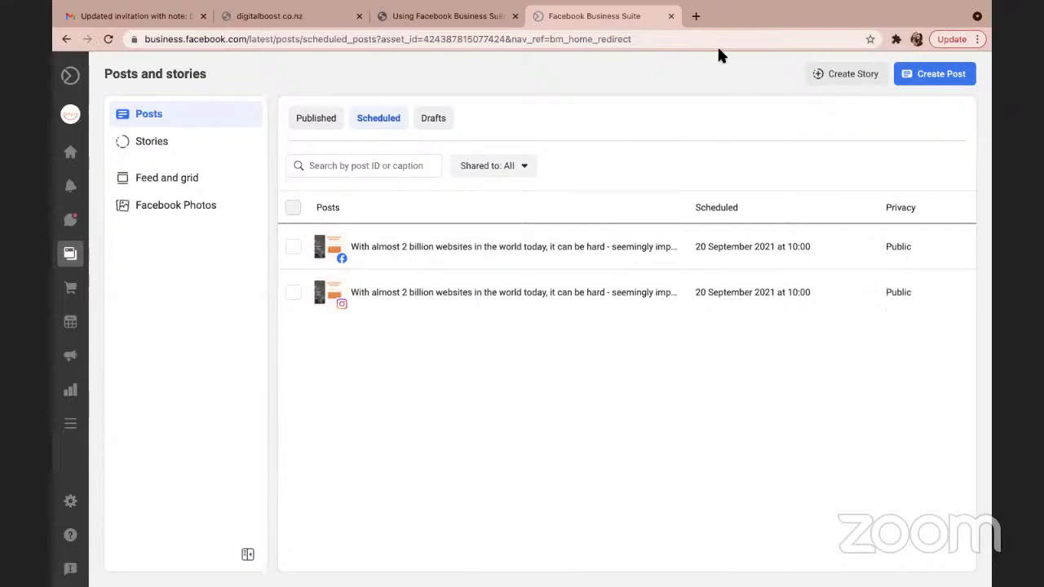
Switch to Milanote in a new browser tab and go to its login to reach the Dimple Digital - Social Media board
left_click(692, 16)
type("milanpo")
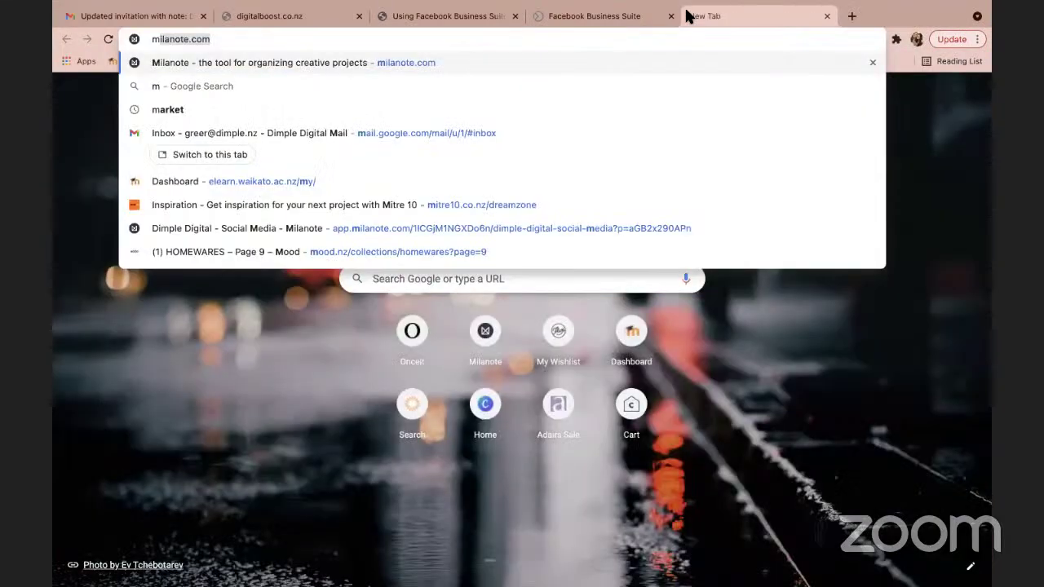
type("te")
key("BackSpace")
key("BackSpace")
key("BackSpace")
key("BackSpace")
key("BackSpace")
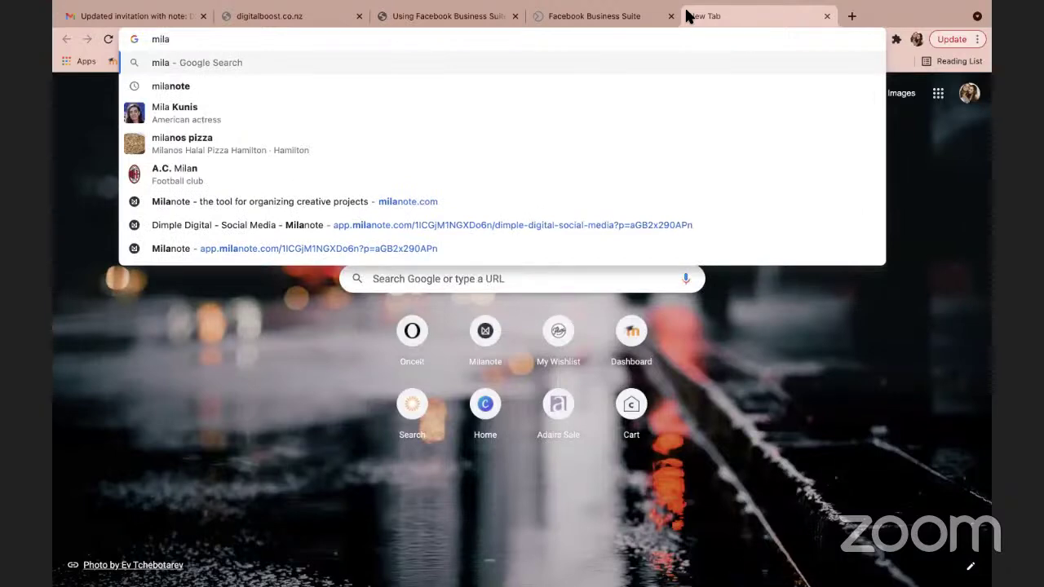
type("note")
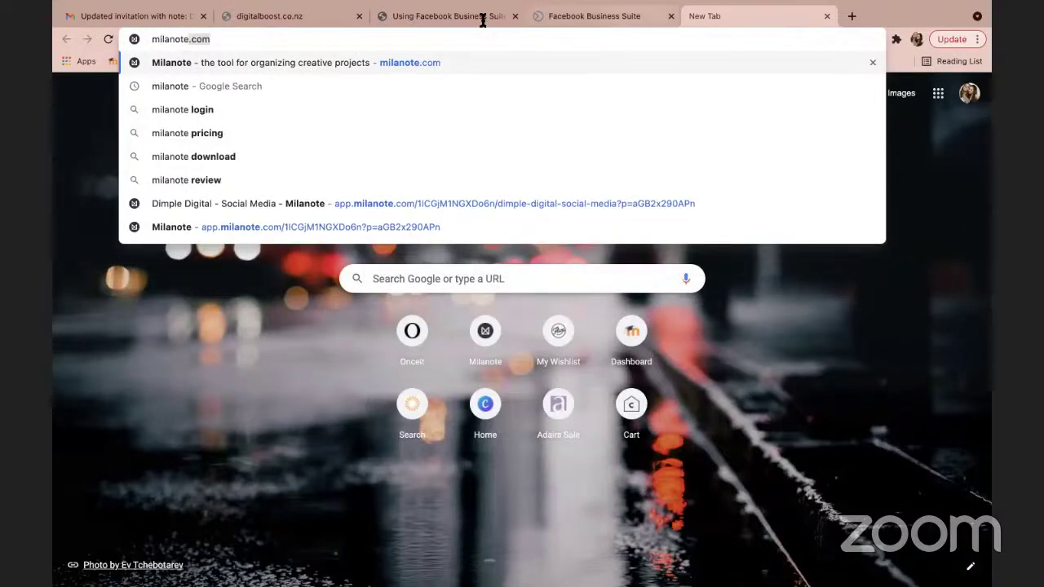
left_click(356, 63)
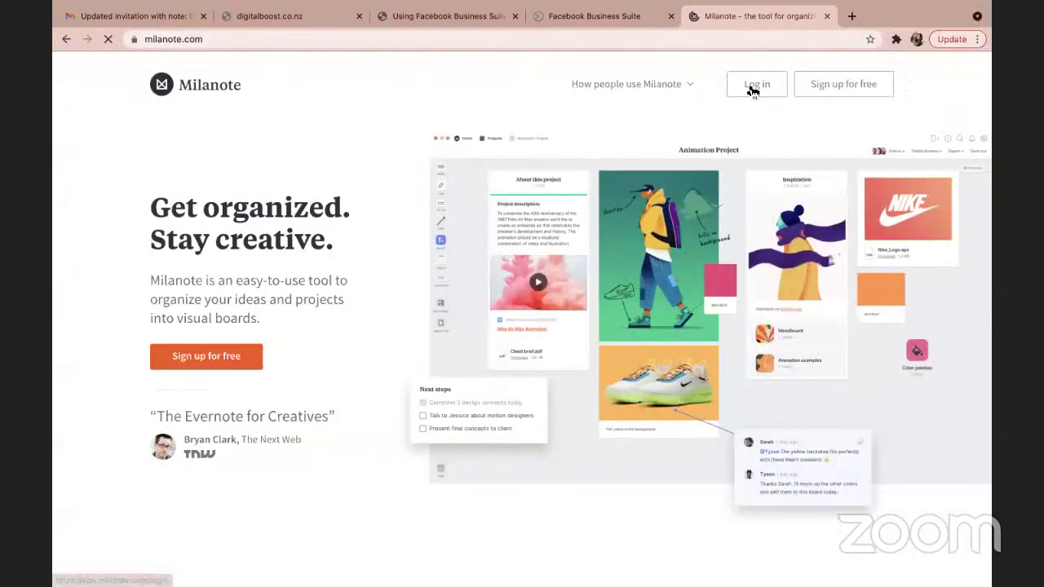
left_click(751, 90)
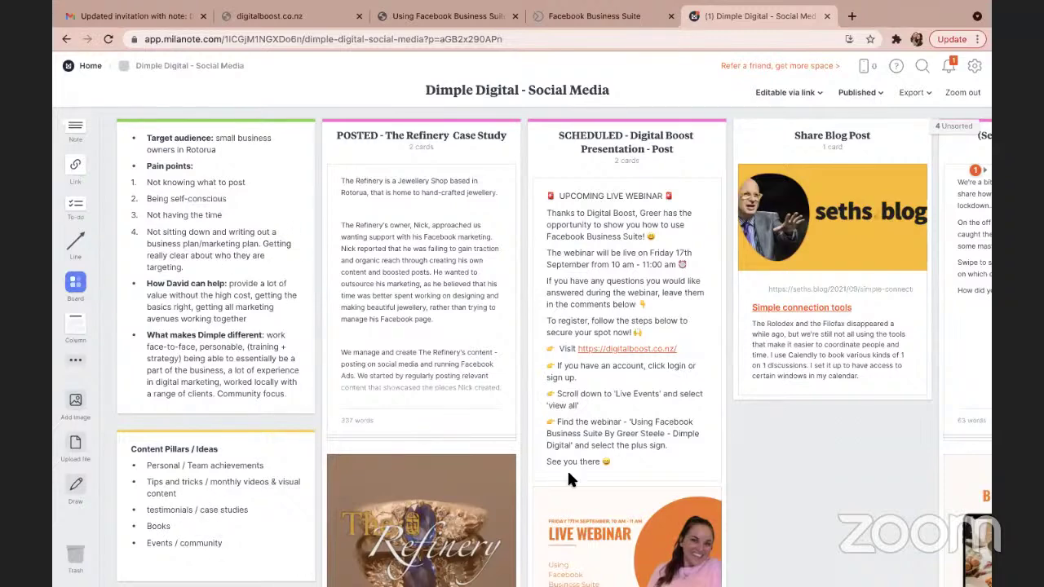
Examine the board's post columns, from The Refinery case study to the Swimable Website, including their text and images
scroll(570, 480, "right", 5)
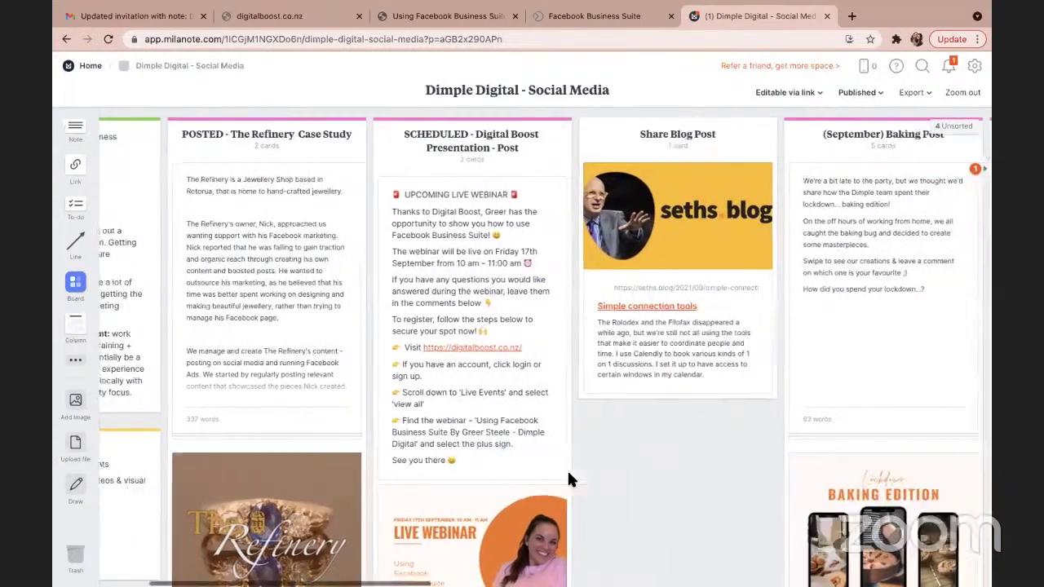
scroll(570, 480, "right", 2)
scroll(571, 470, "down", 5)
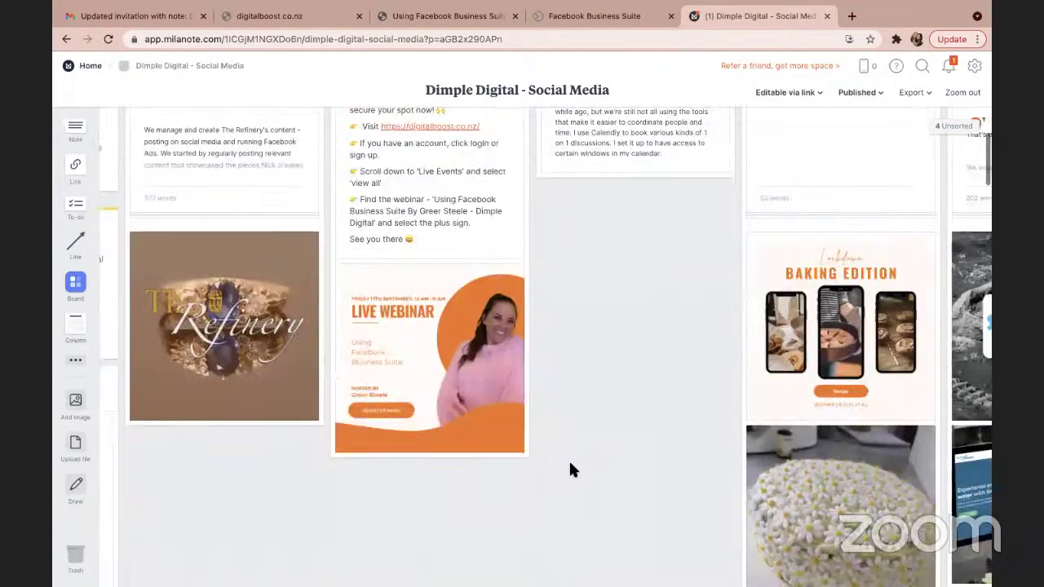
scroll(571, 470, "down", 1)
scroll(571, 470, "up", 6)
scroll(571, 470, "right", 3)
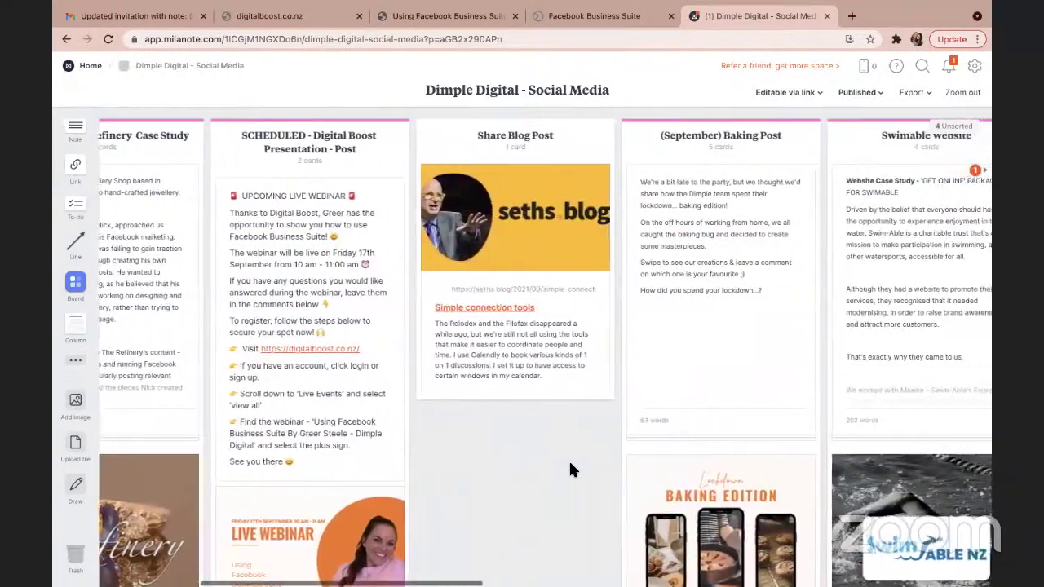
scroll(568, 460, "down", 1)
scroll(719, 495, "down", 4)
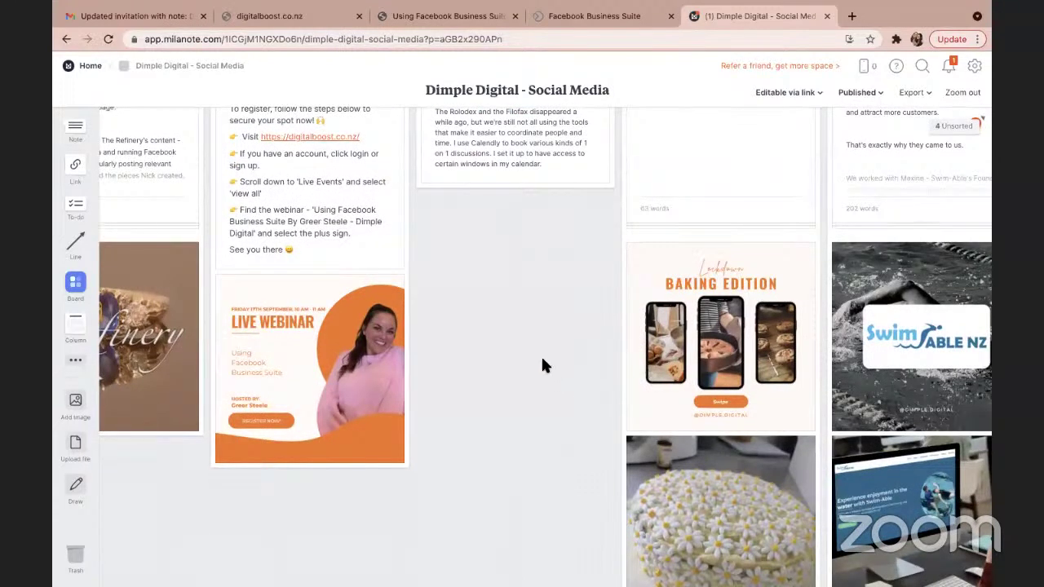
Add a new column beneath the scheduled Digital Boost Presentation post and colour it dark blue
left_click_drag(75, 325, 226, 493)
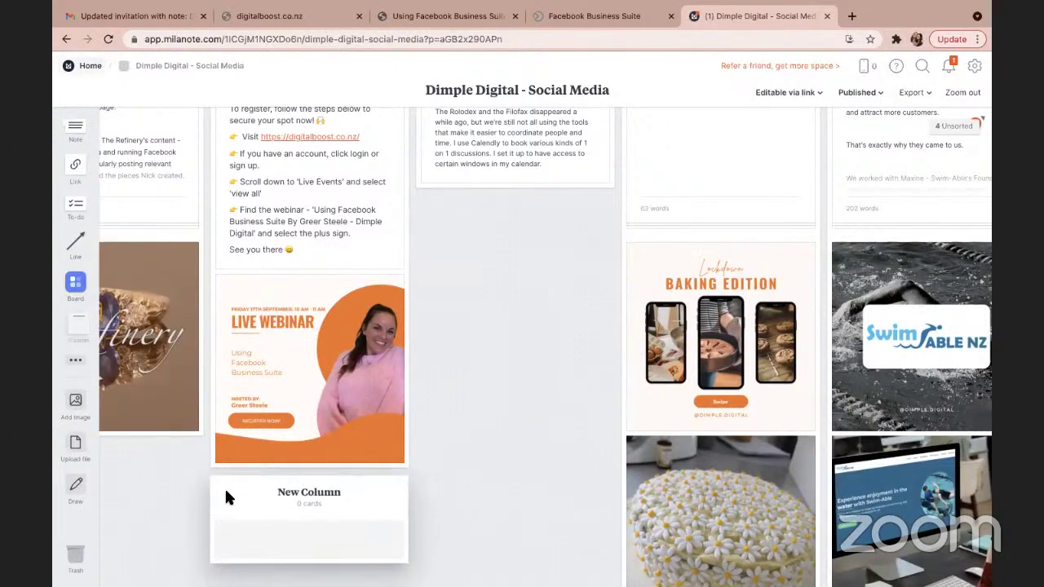
scroll(226, 496, "down", 2)
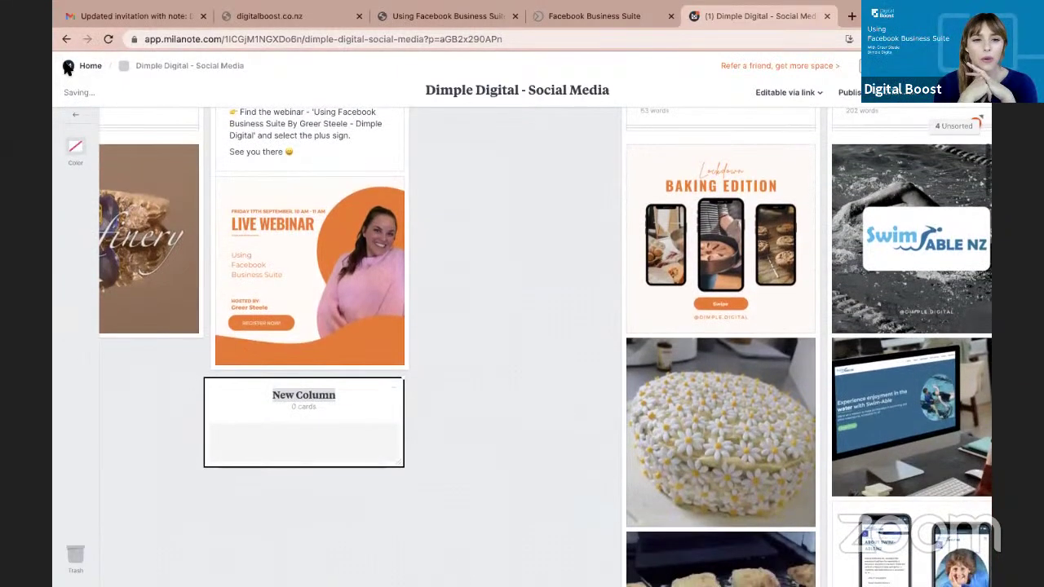
left_click(75, 150)
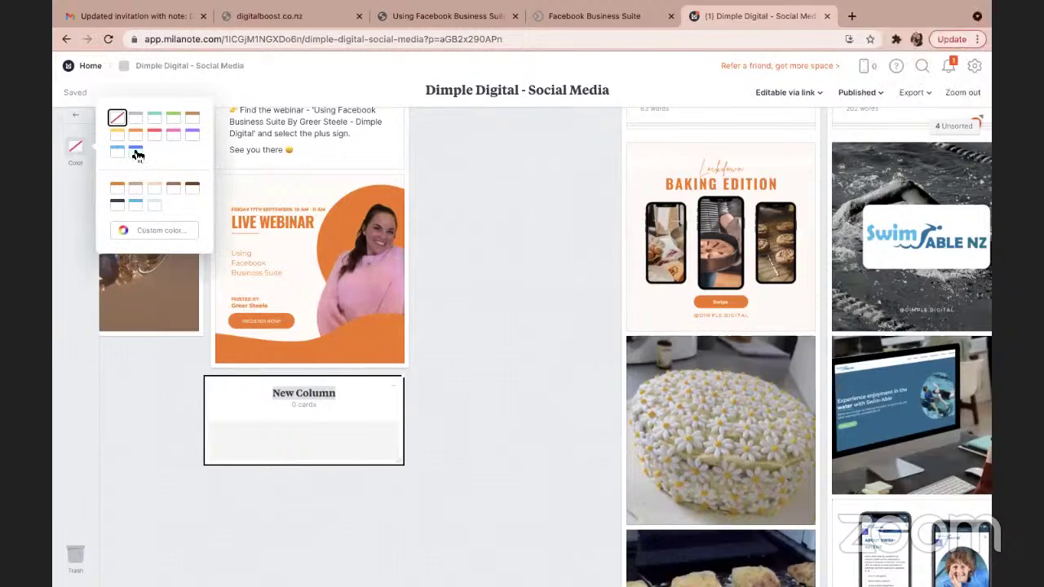
left_click(135, 152)
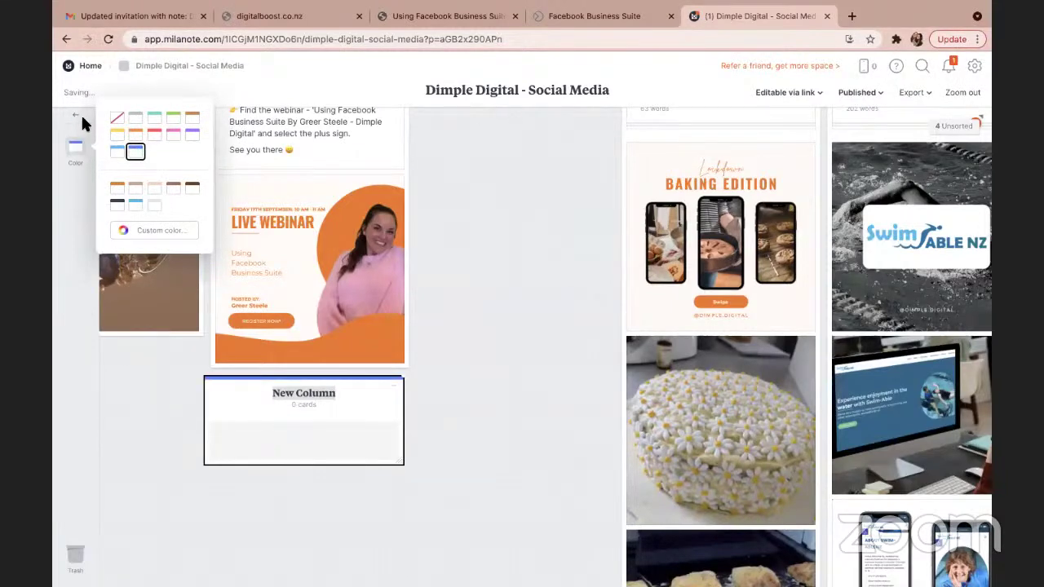
Rename the new column as "weekly specials"
scroll(311, 206, "up", 6)
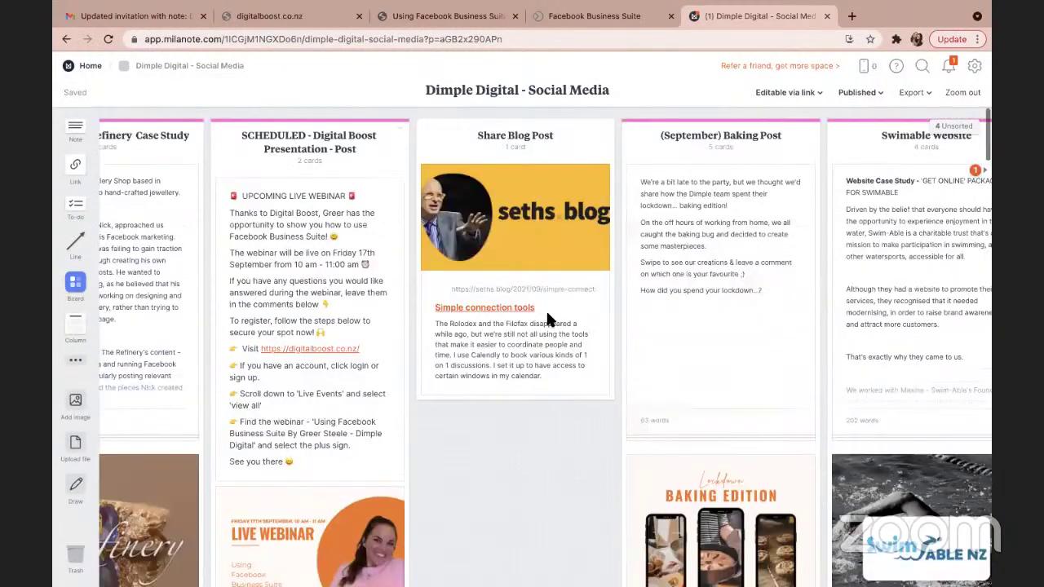
scroll(365, 364, "down", 1)
scroll(332, 366, "down", 6)
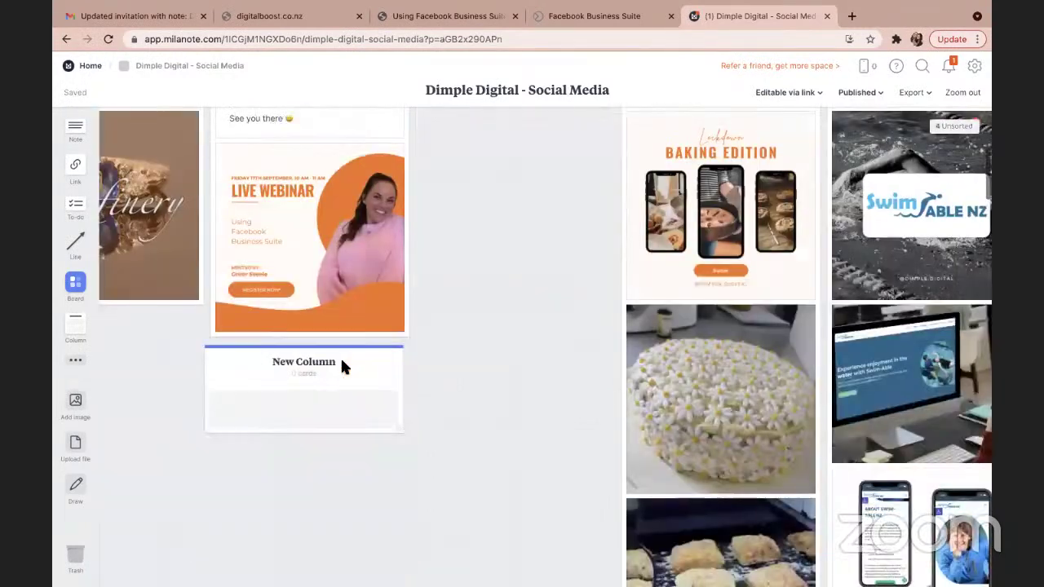
left_click(340, 362)
left_click(341, 364)
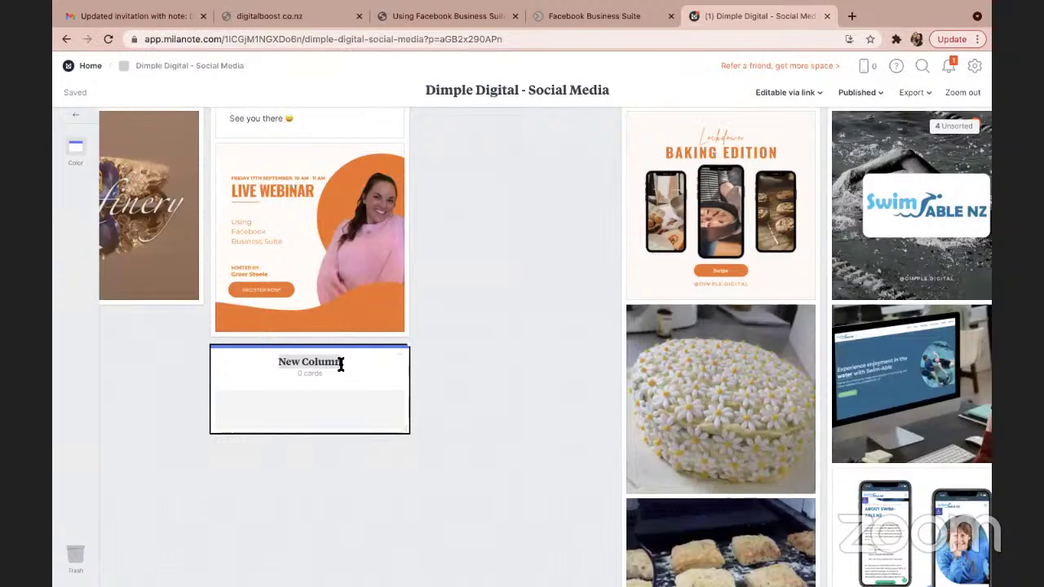
type("welc")
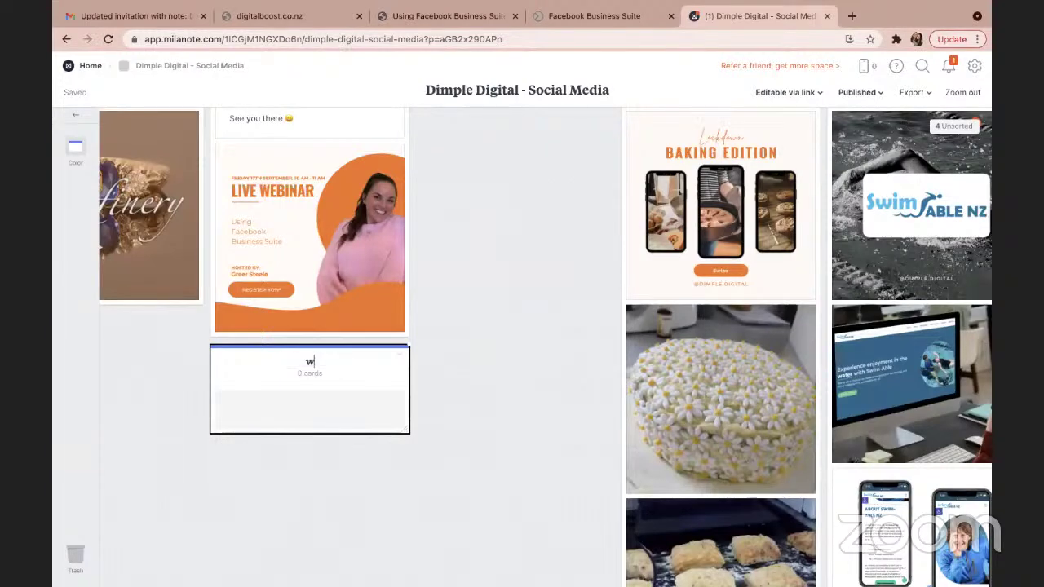
key("BackSpace")
key("BackSpace")
type("ekly specials")
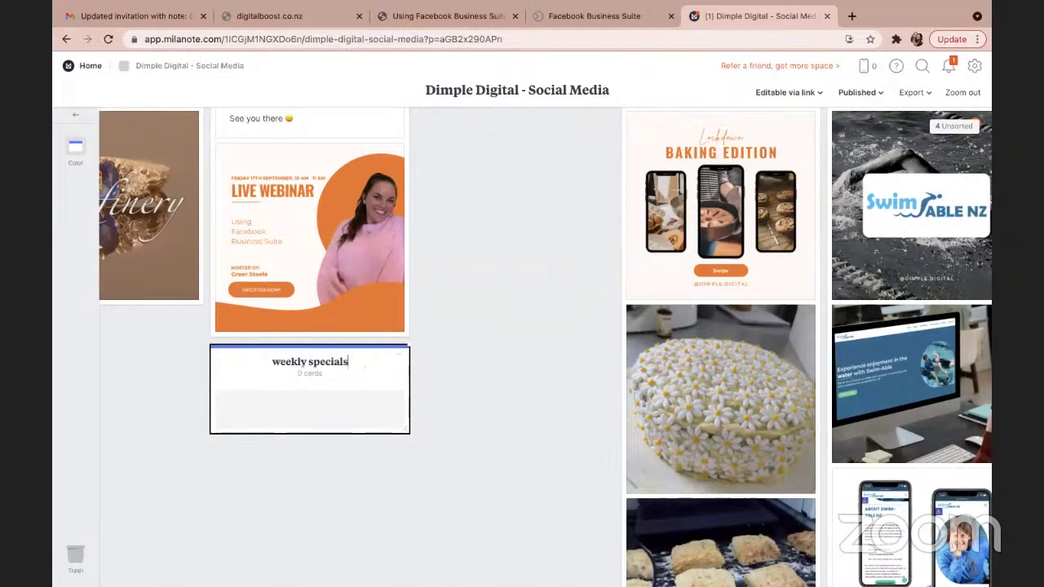
Add an empty note card to the weekly specials column and dismiss the product news pop-up
left_click(340, 404)
double_click(315, 408)
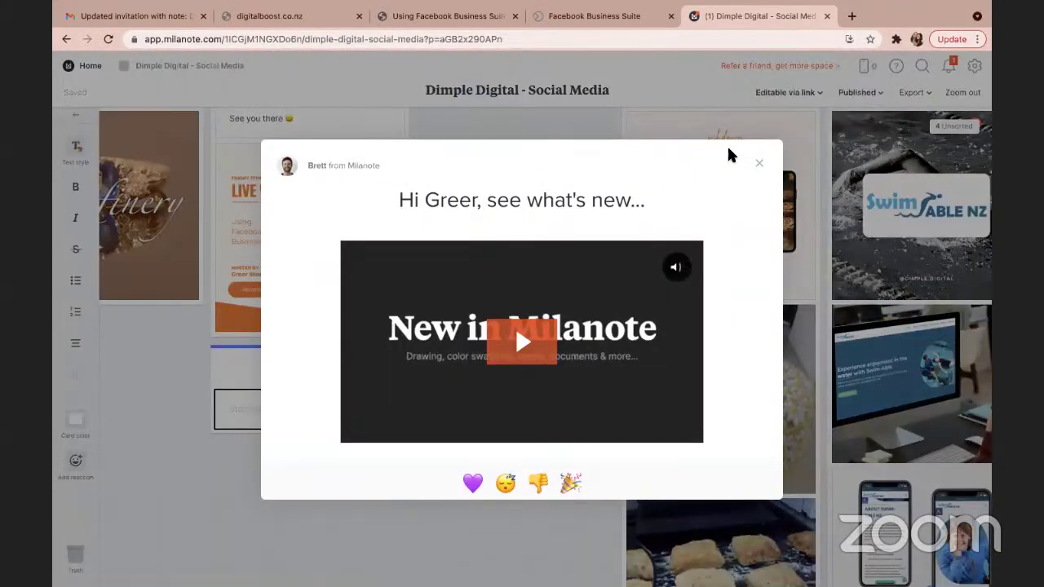
left_click(756, 166)
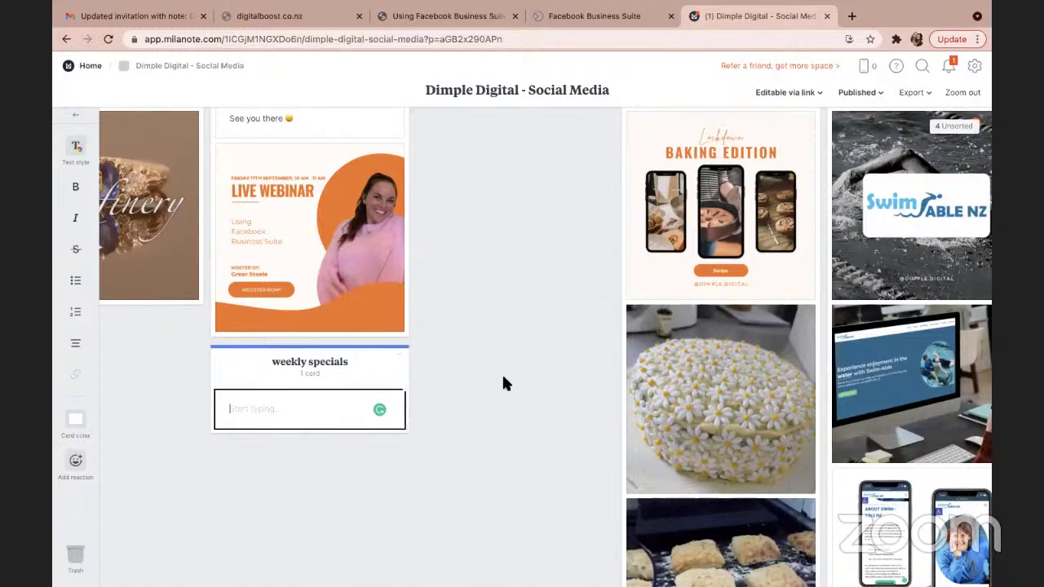
Move the daisy cake photo into the weekly specials column and back to the baking post, and view the options for adding images
left_click_drag(707, 350, 382, 420)
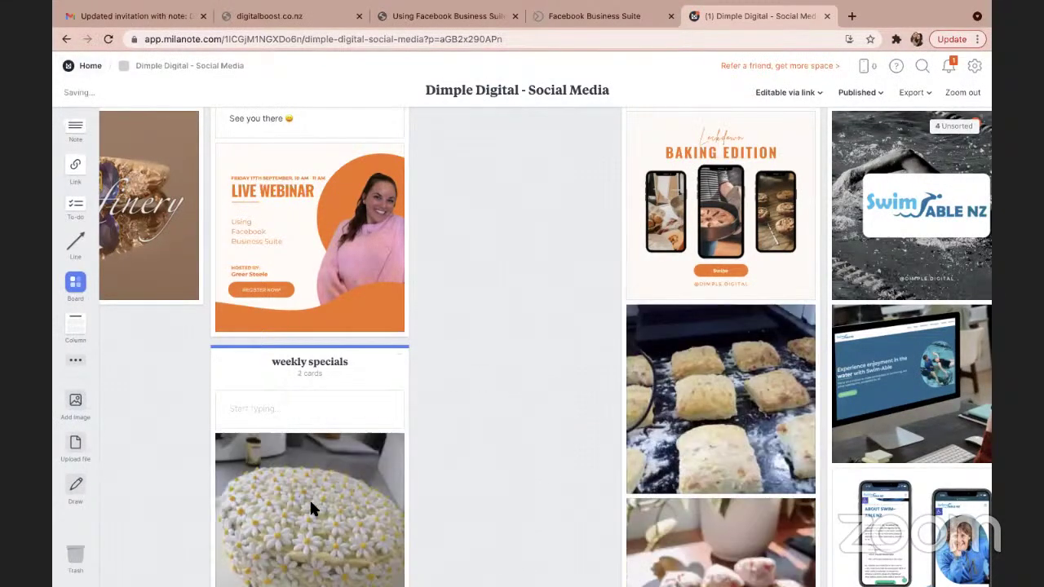
left_click_drag(309, 498, 743, 295)
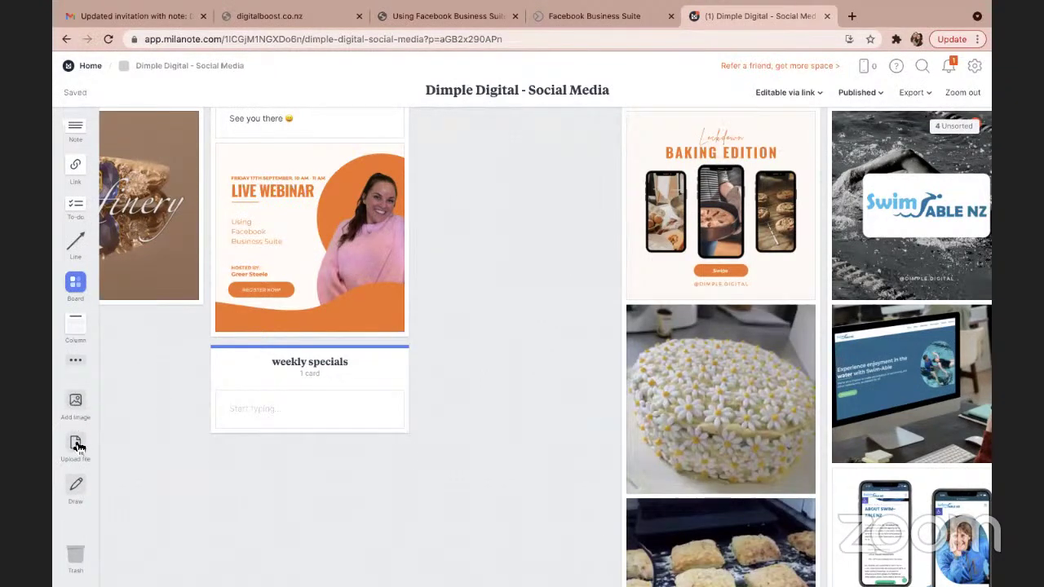
left_click(74, 404)
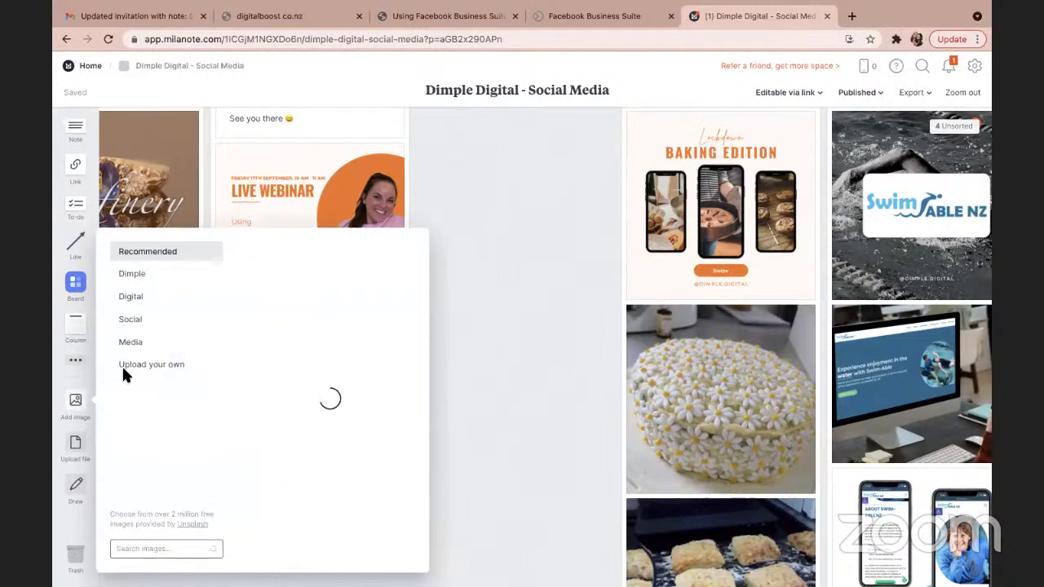
left_click(500, 384)
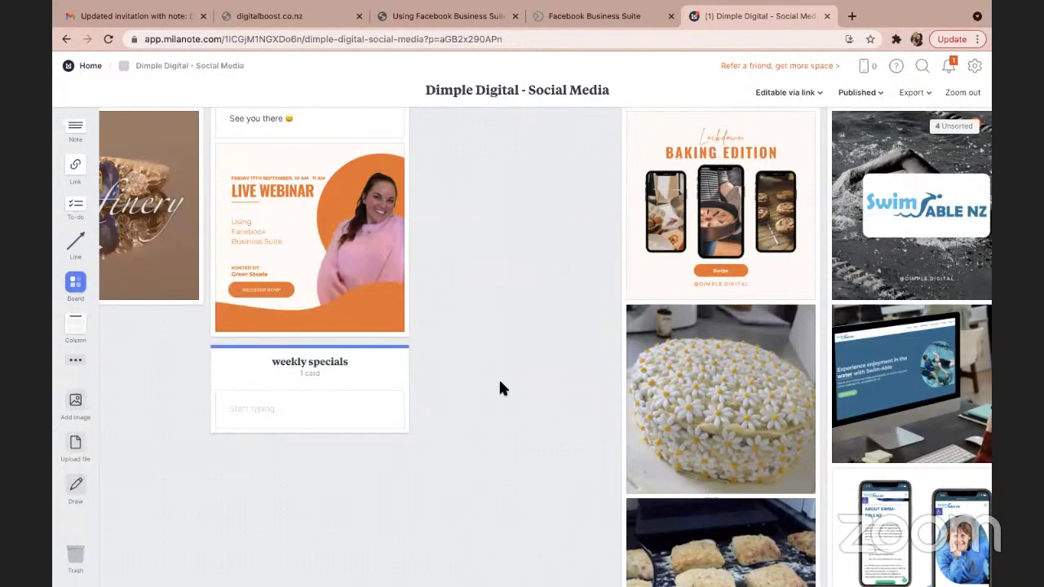
Examine the remaining planned posts on the board, from Share Blog Post to About Website Package
scroll(501, 389, "down", 2)
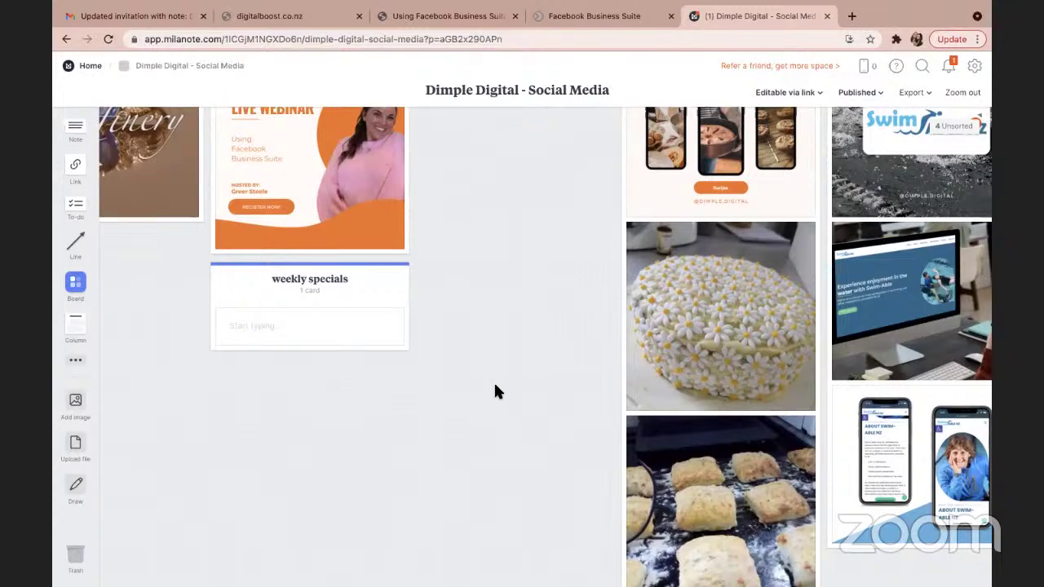
scroll(403, 346, "up", 4)
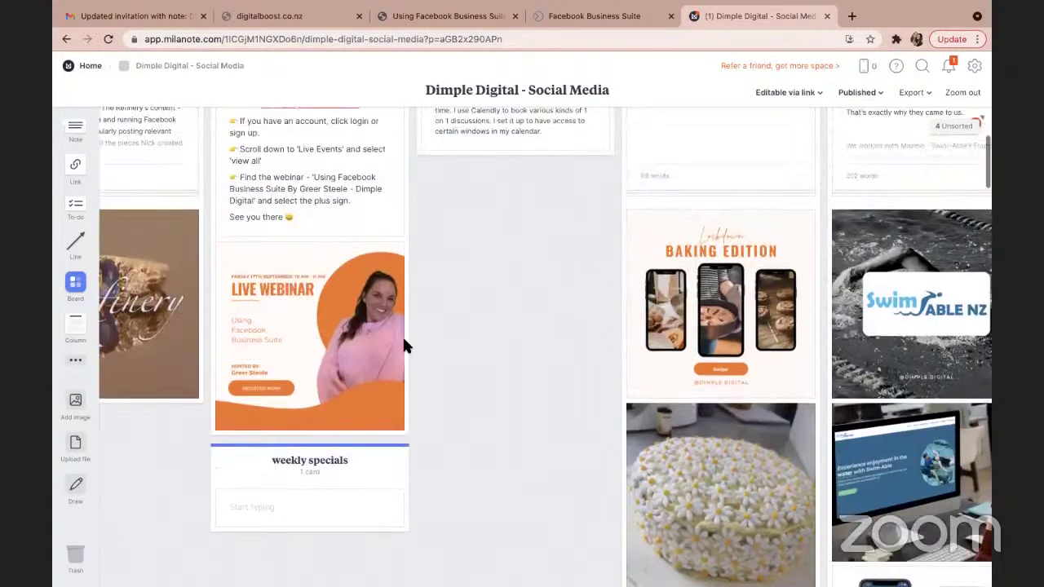
scroll(464, 343, "up", 5)
scroll(656, 350, "right", 3)
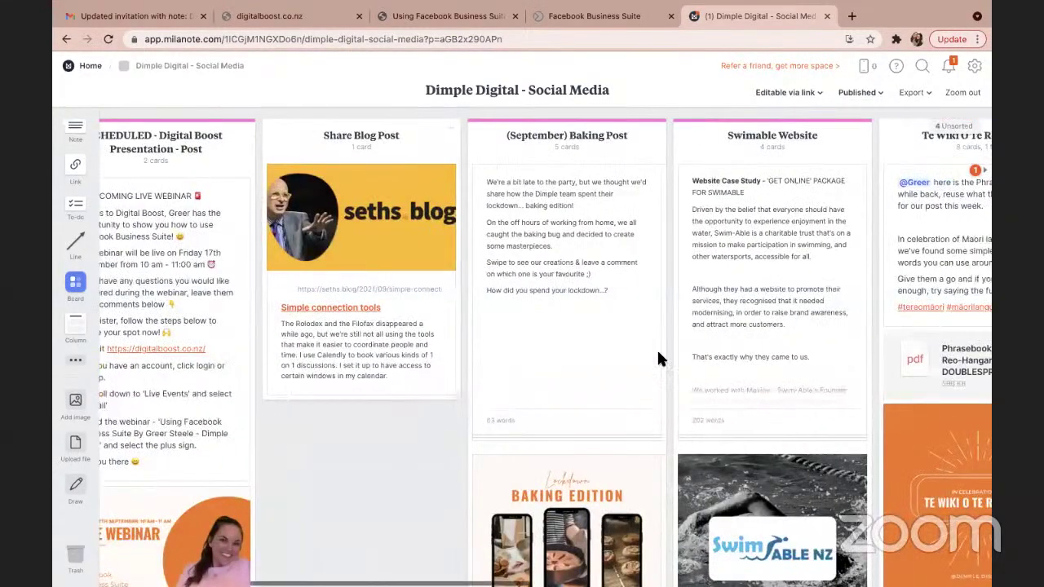
scroll(584, 349, "right", 5)
scroll(263, 360, "right", 3)
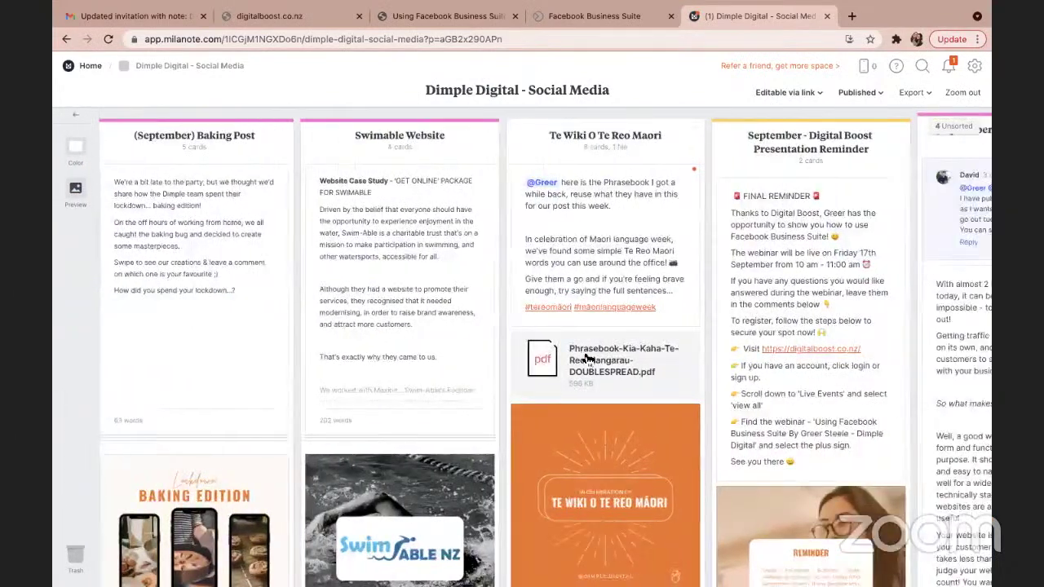
scroll(385, 380, "right", 1)
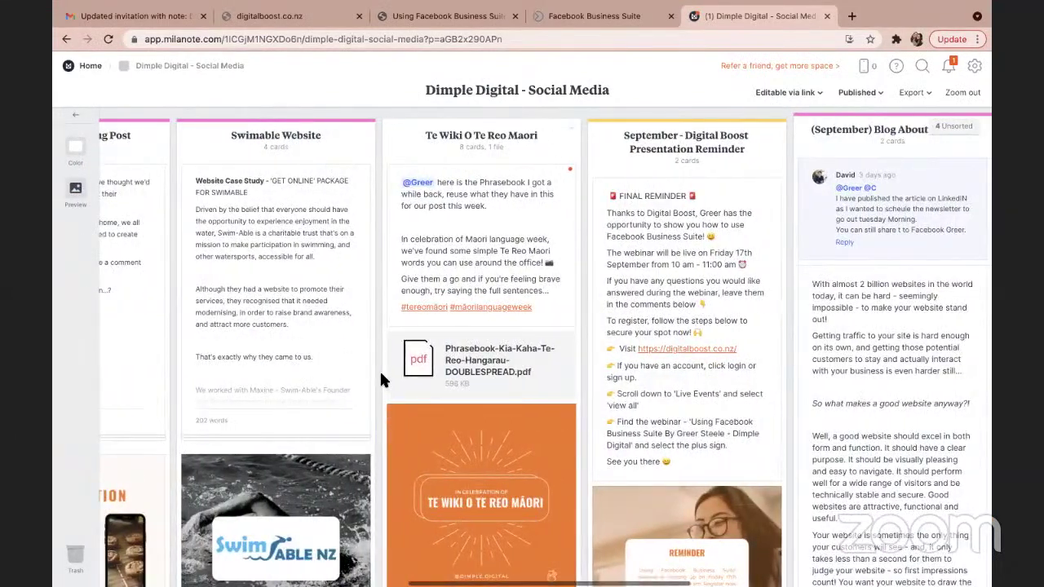
scroll(380, 379, "right", 3)
scroll(379, 370, "right", 2)
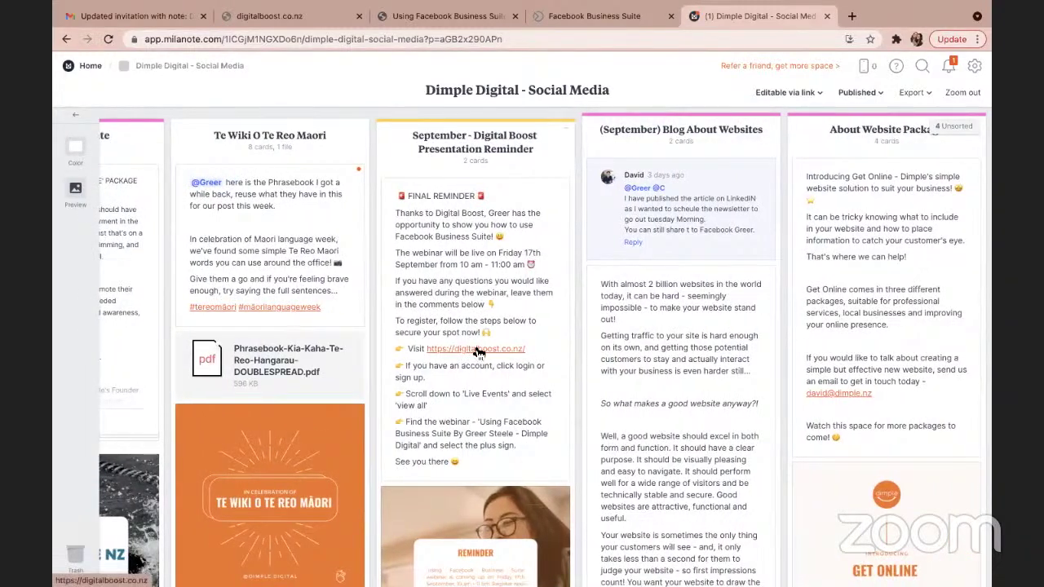
scroll(474, 351, "right", 3)
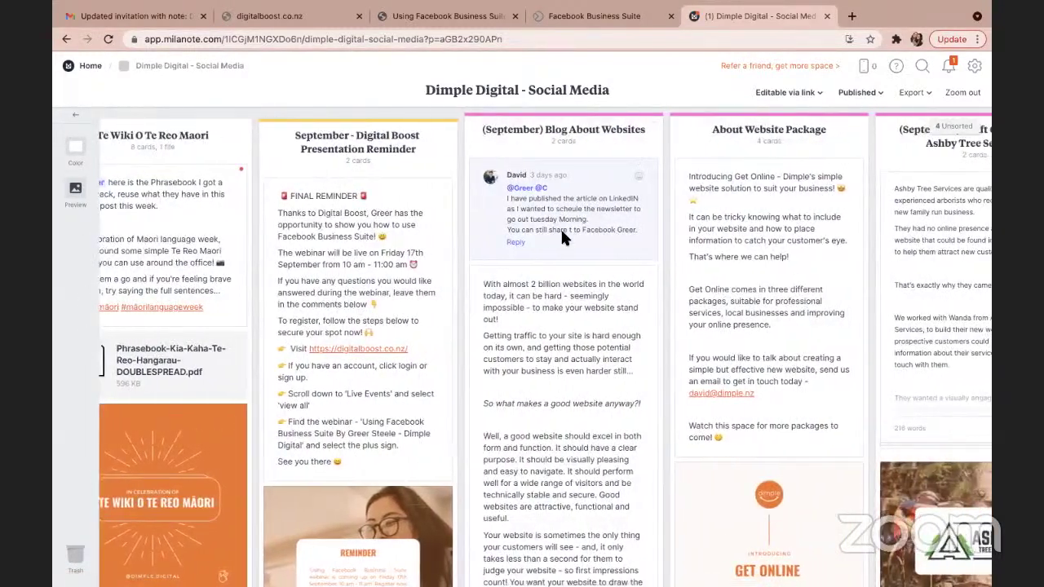
Draft a reply to the comment in the (September) Blog About Websites column, mentioning the colleague who wrote it and adding "sweet"
left_click(559, 236)
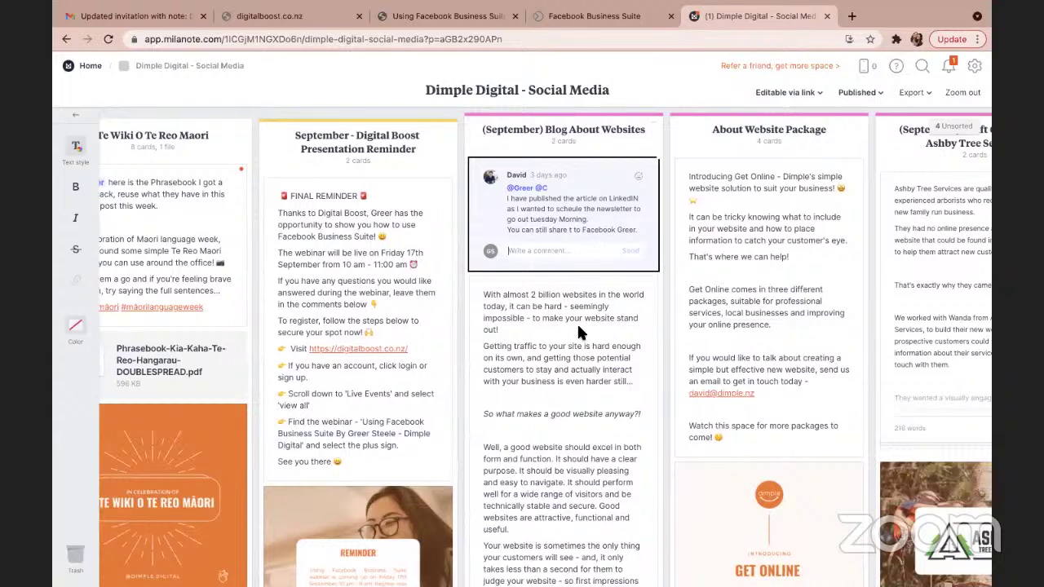
left_click(579, 250)
type("@")
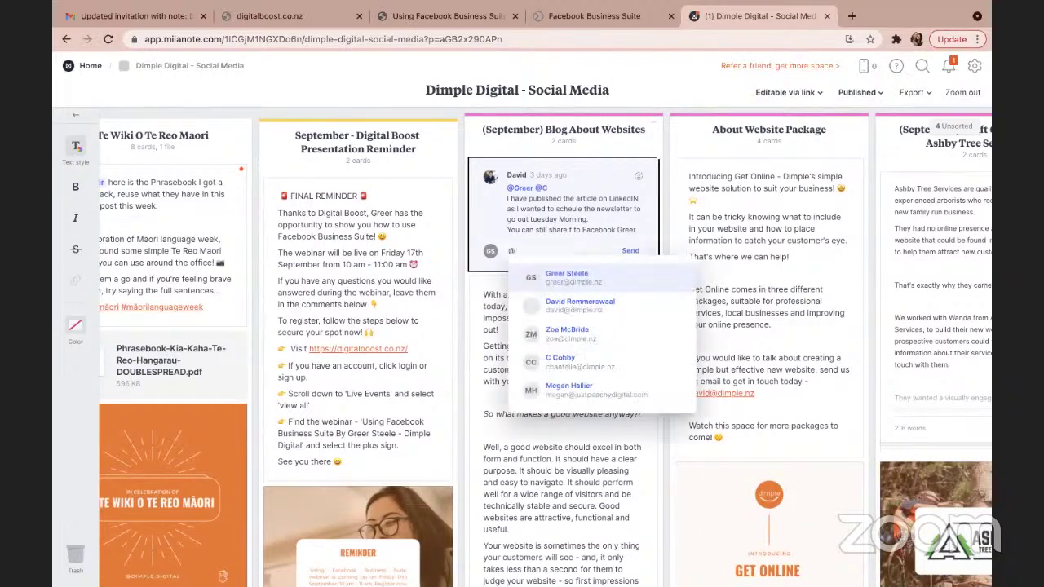
type("Da")
left_click(604, 273)
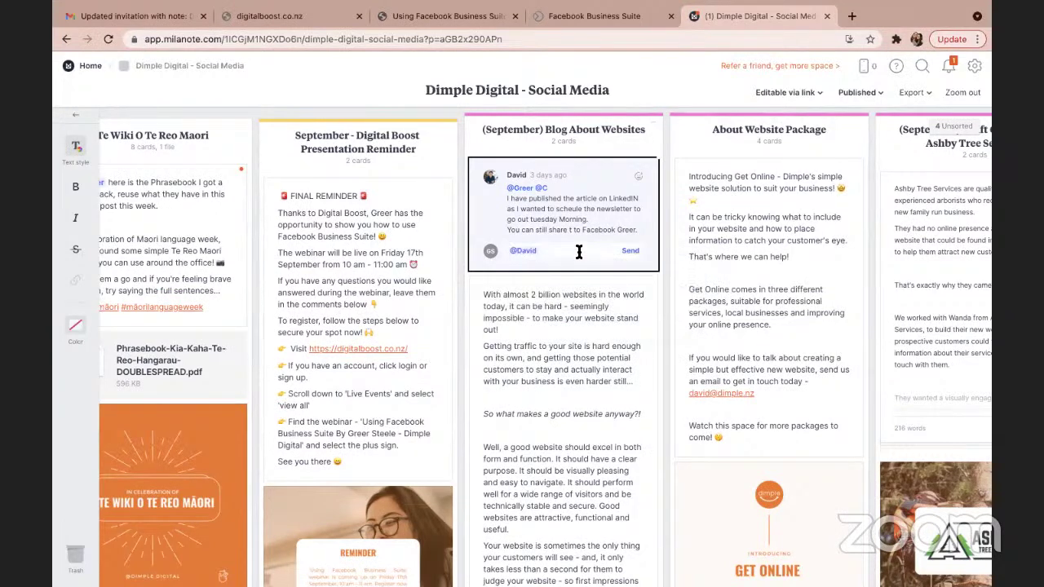
type("sweet")
Examine the board's post columns from The Refinery case study to the top tips blog post, including the draft columns below them
scroll(414, 469, "left", 5)
scroll(414, 469, "left", 6)
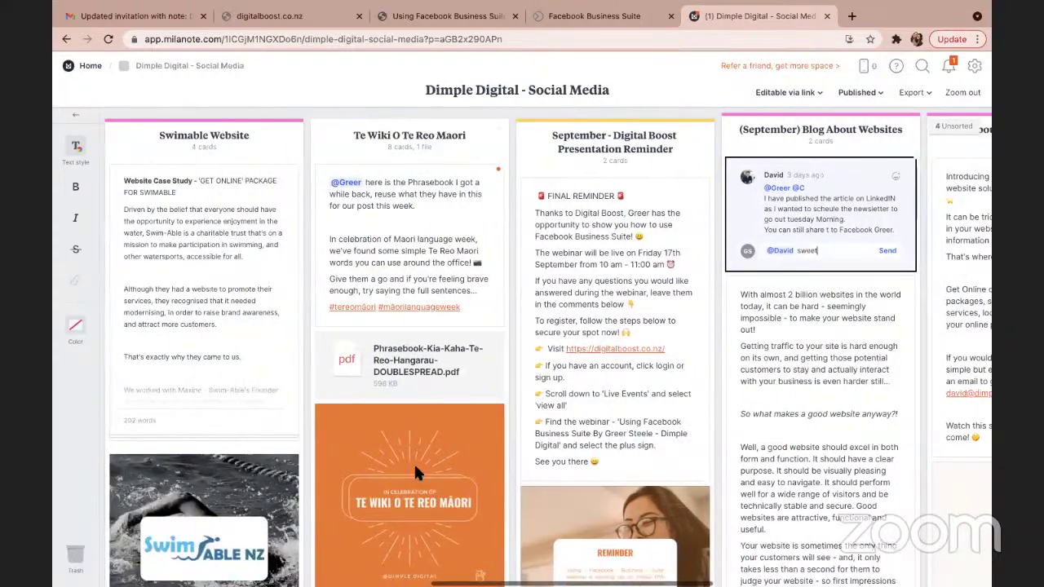
scroll(414, 469, "down", 2)
scroll(413, 473, "left", 4)
scroll(413, 473, "up", 2)
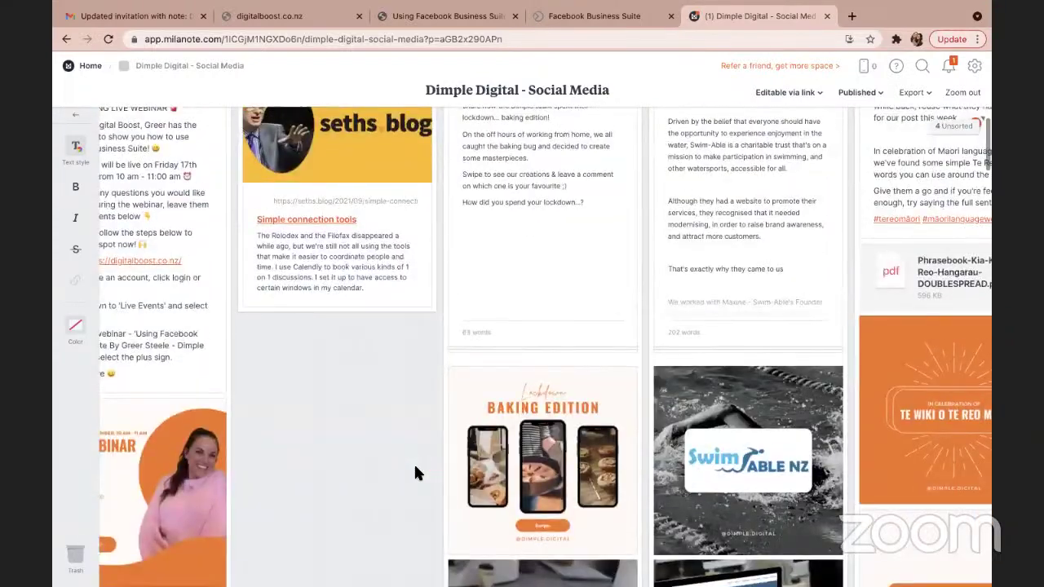
scroll(499, 471, "up", 2)
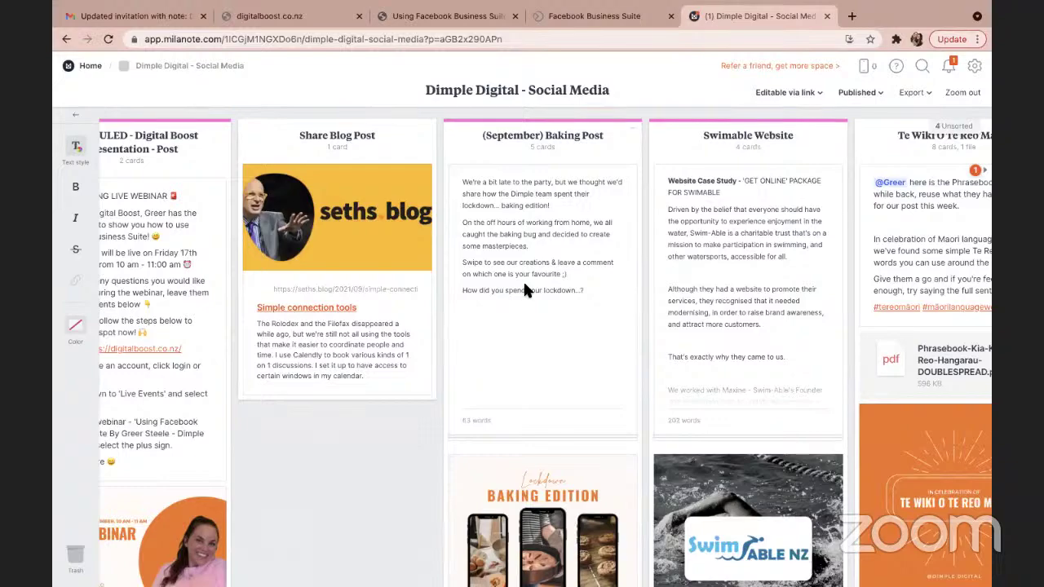
scroll(524, 290, "left", 6)
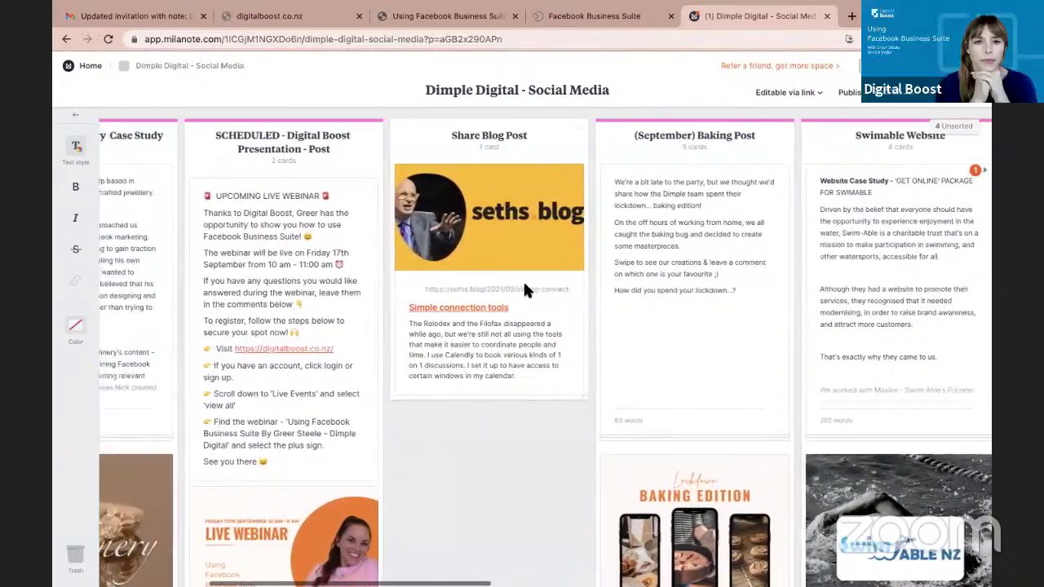
scroll(523, 279, "left", 2)
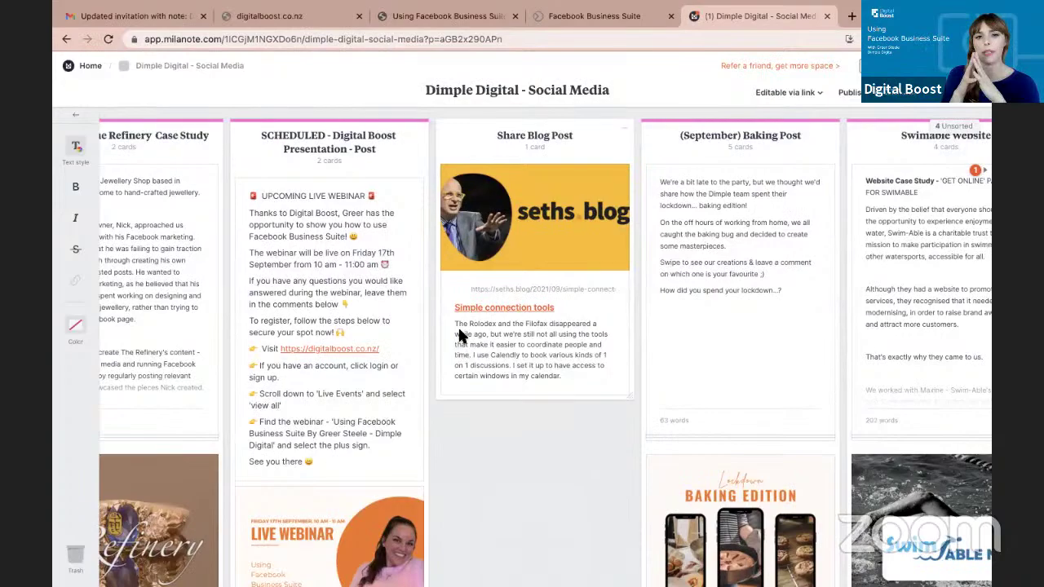
scroll(459, 336, "left", 5)
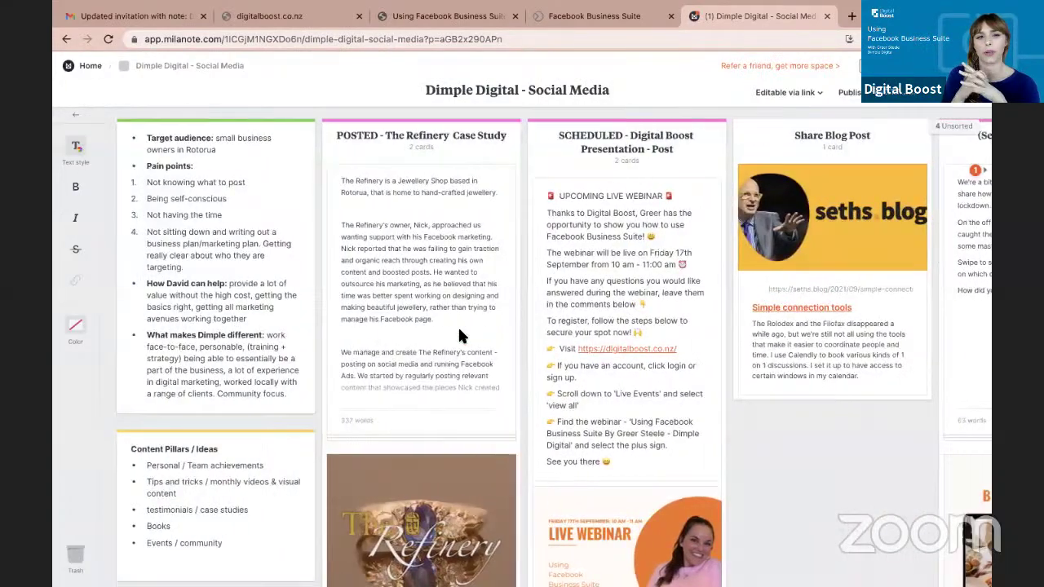
scroll(459, 336, "right", 10)
scroll(459, 334, "right", 10)
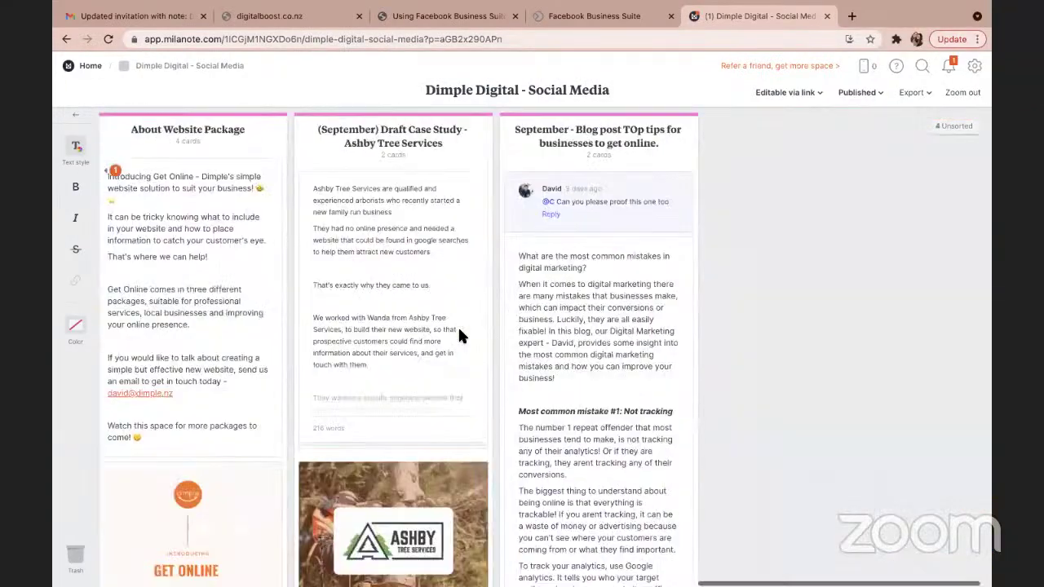
scroll(459, 334, "left", 15)
scroll(459, 334, "left", 3)
scroll(459, 334, "down", 15)
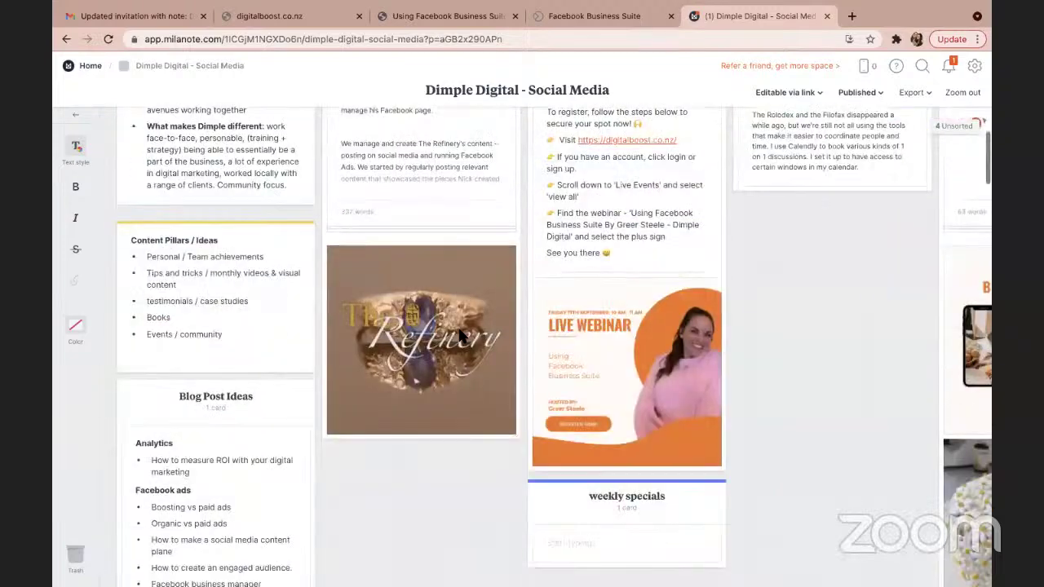
scroll(459, 336, "up", 15)
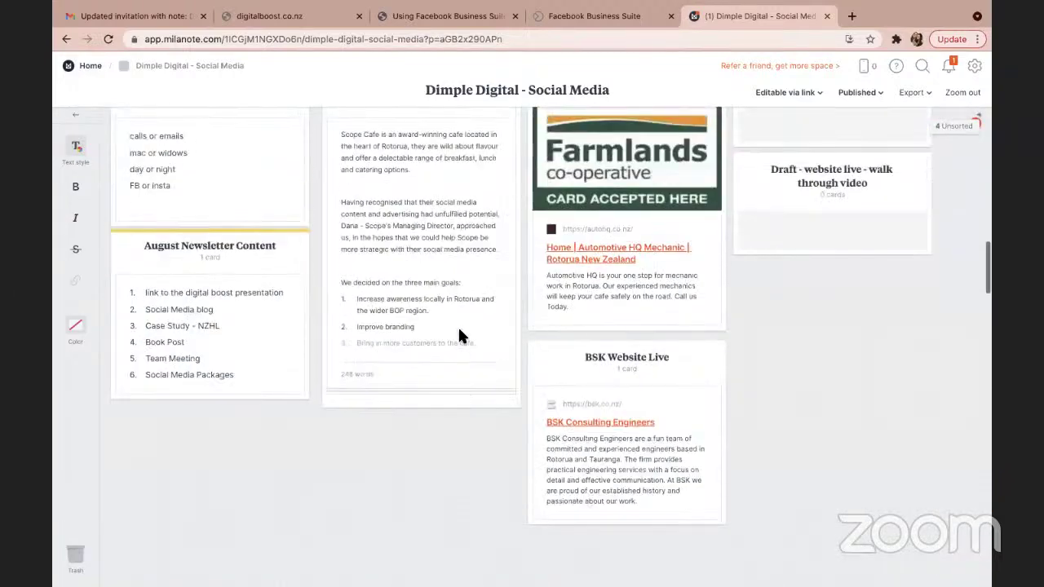
Try to move the Ashby Tree Services draft case study column to the empty space beyond the top tips blog post
scroll(460, 337, "left", 10)
scroll(457, 326, "right", 10)
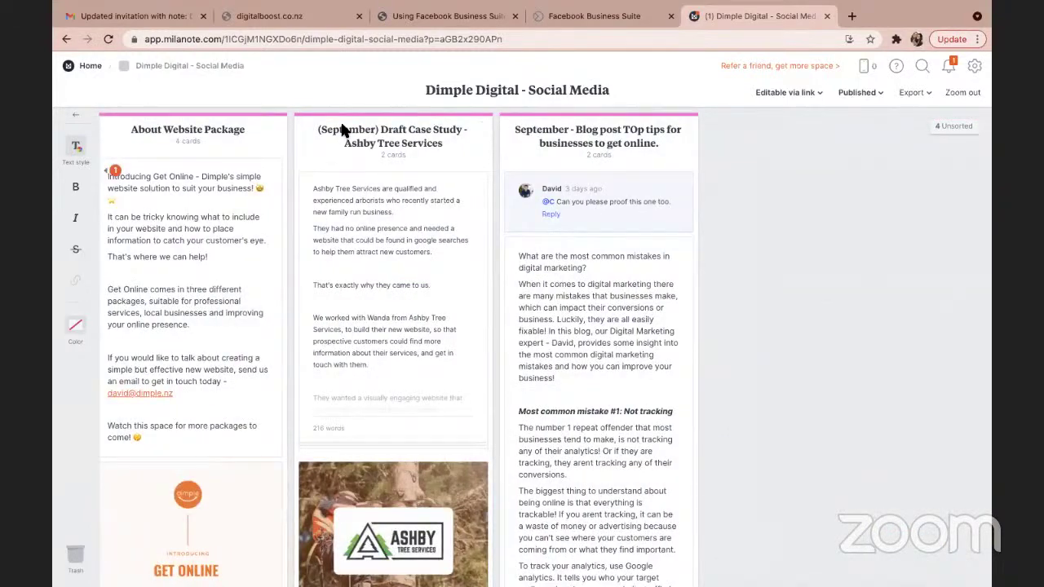
left_click_drag(343, 131, 752, 123)
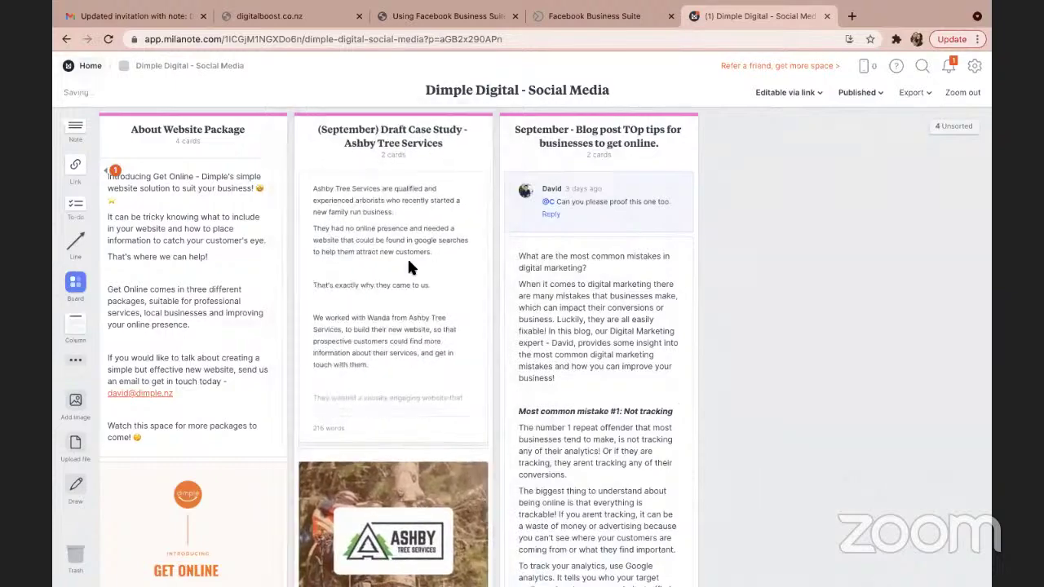
Locate the phrasebook note that mentions a teammate in the Te Wiki O Te Reo Maori column and open it for editing
scroll(399, 329, "left", 3)
scroll(399, 335, "left", 3)
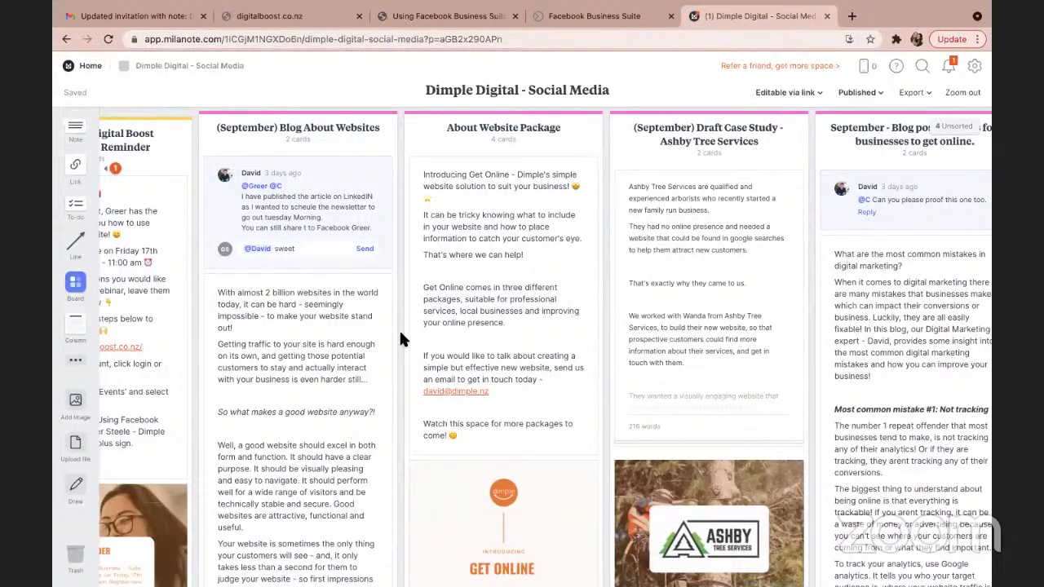
scroll(399, 328, "left", 1)
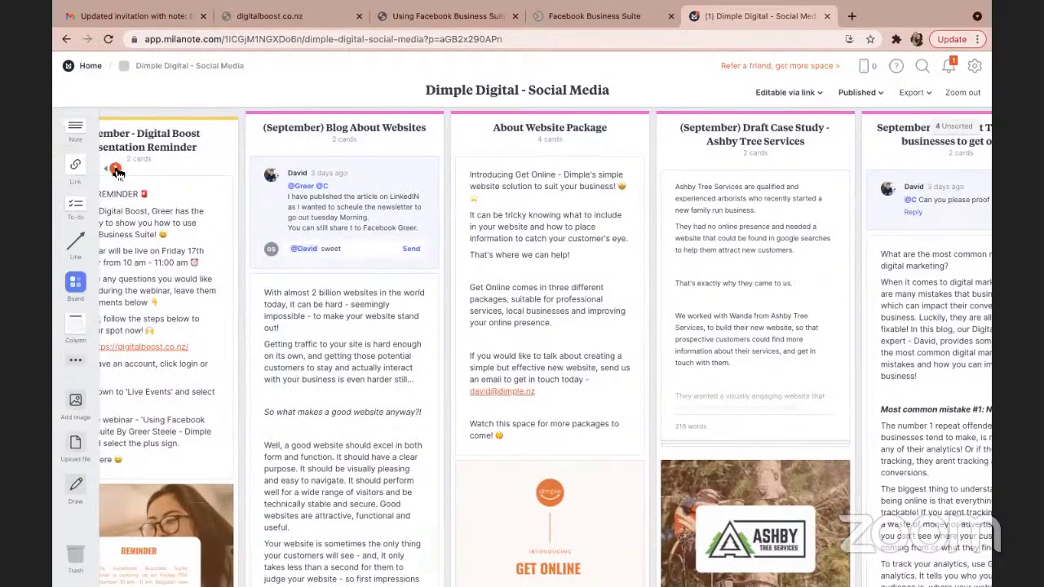
scroll(117, 172, "left", 6)
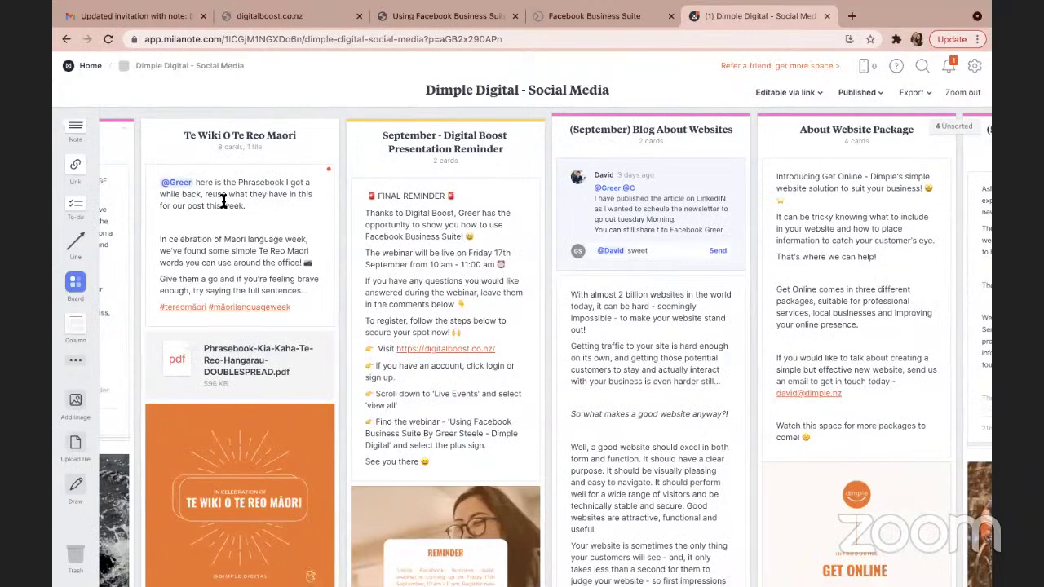
left_click(223, 202)
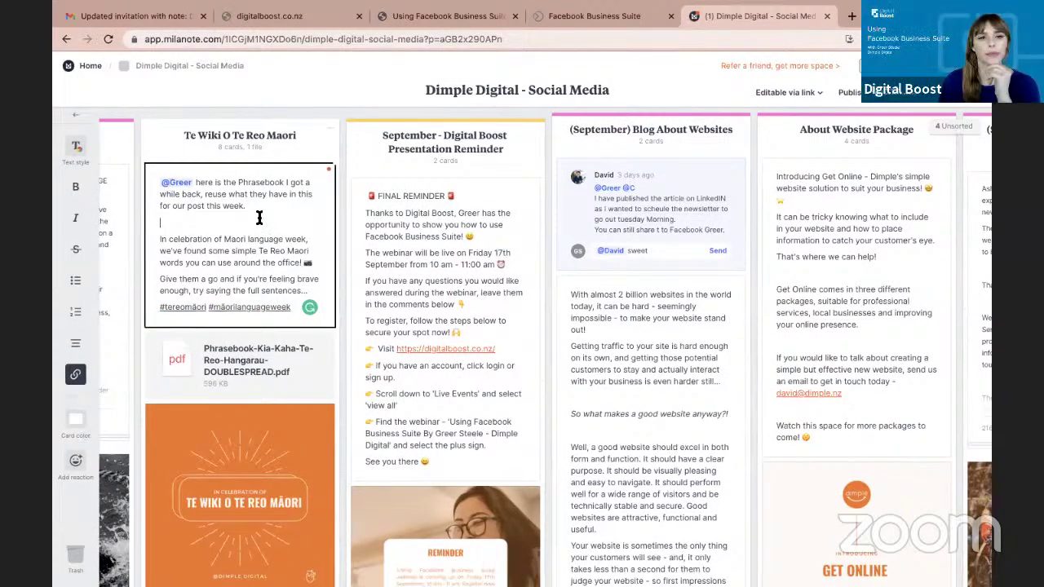
Examine the images in the Te Wiki O Te Reo Maori, Swimable and baking posts, the draft columns and the scheduled webinar post
scroll(259, 217, "down", 1)
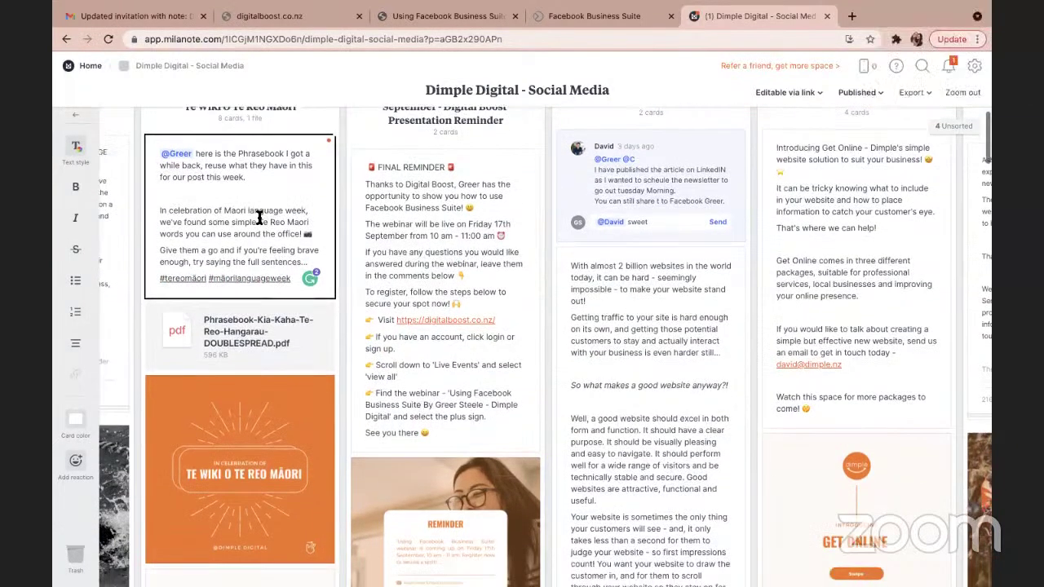
scroll(260, 217, "left", 4)
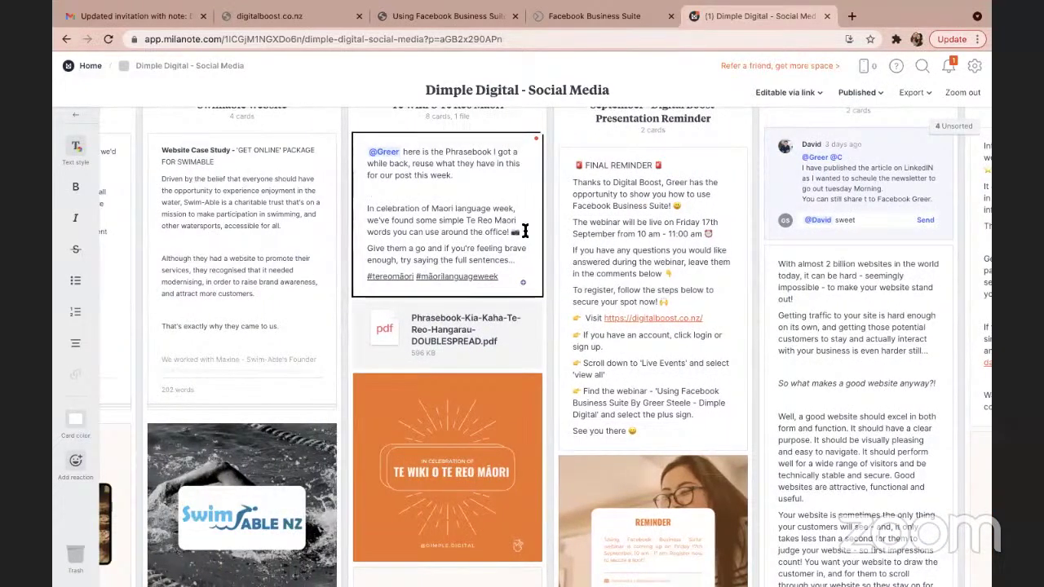
scroll(491, 364, "left", 1)
scroll(490, 364, "down", 1)
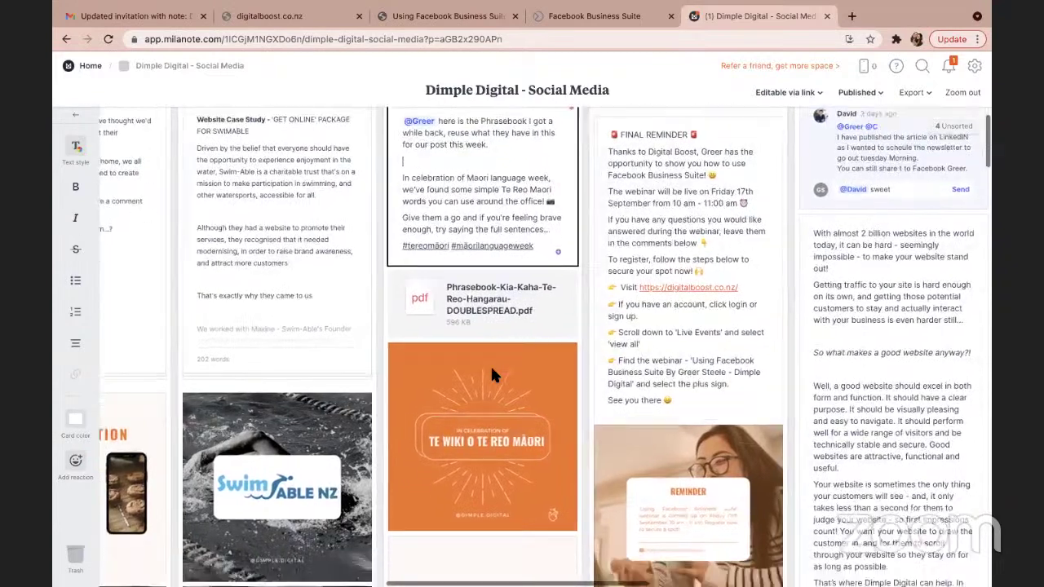
scroll(490, 364, "down", 2)
scroll(490, 364, "left", 6)
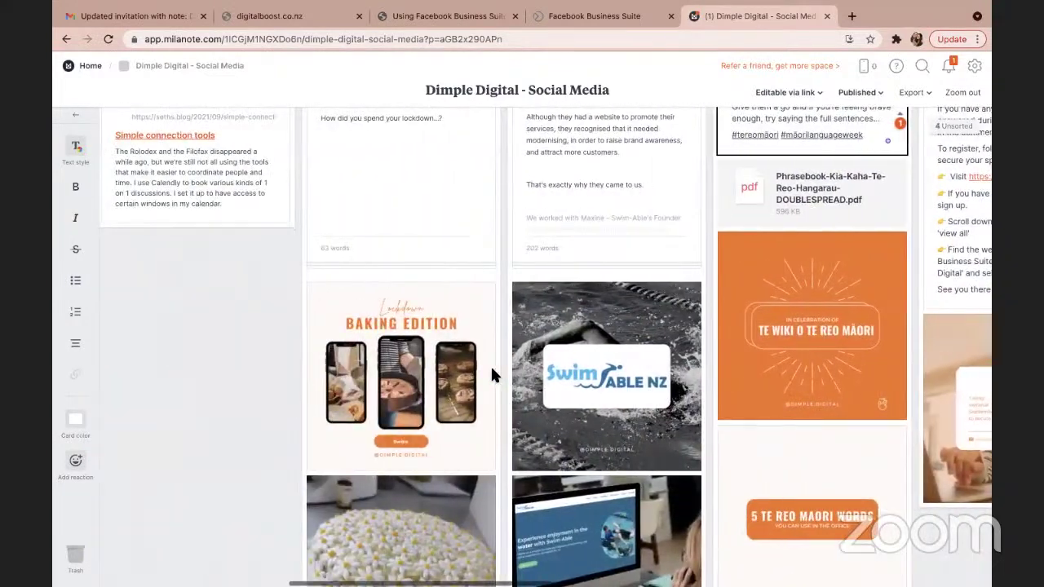
scroll(491, 364, "left", 3)
scroll(491, 364, "up", 3)
scroll(518, 358, "left", 2)
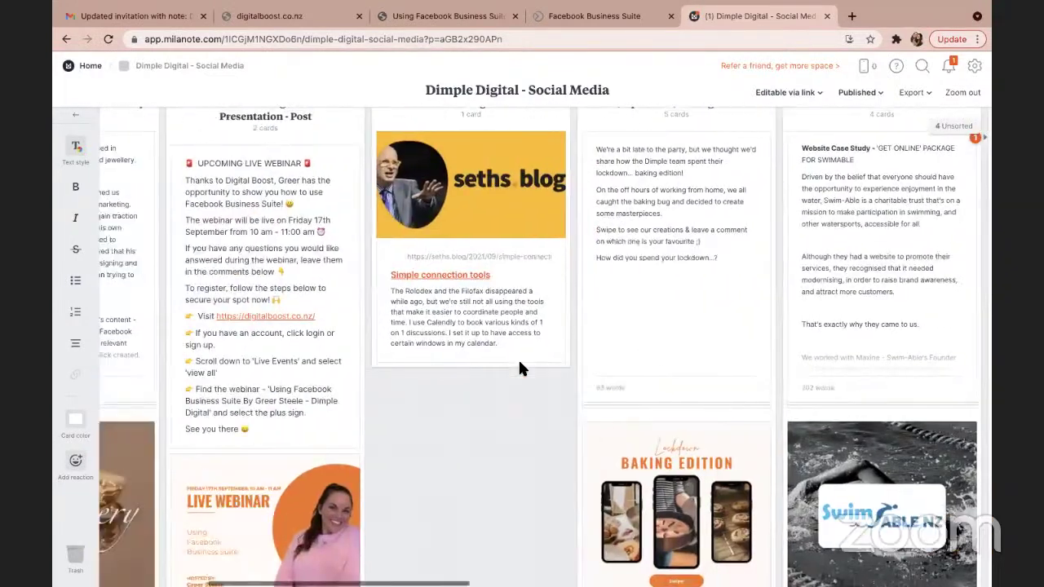
scroll(518, 358, "left", 5)
scroll(518, 358, "down", 5)
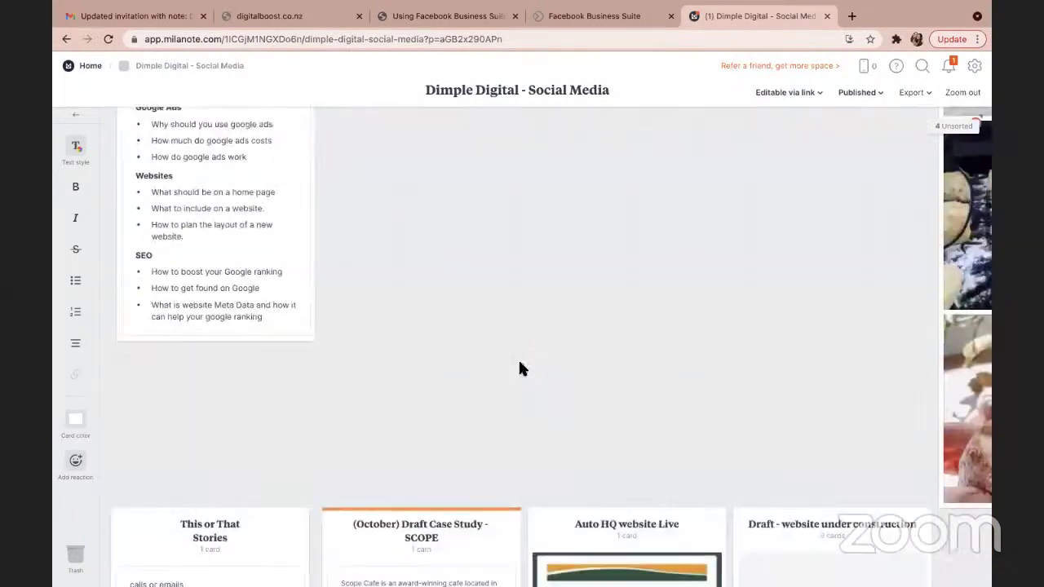
scroll(520, 368, "right", 2)
scroll(519, 368, "down", 5)
scroll(520, 369, "right", 3)
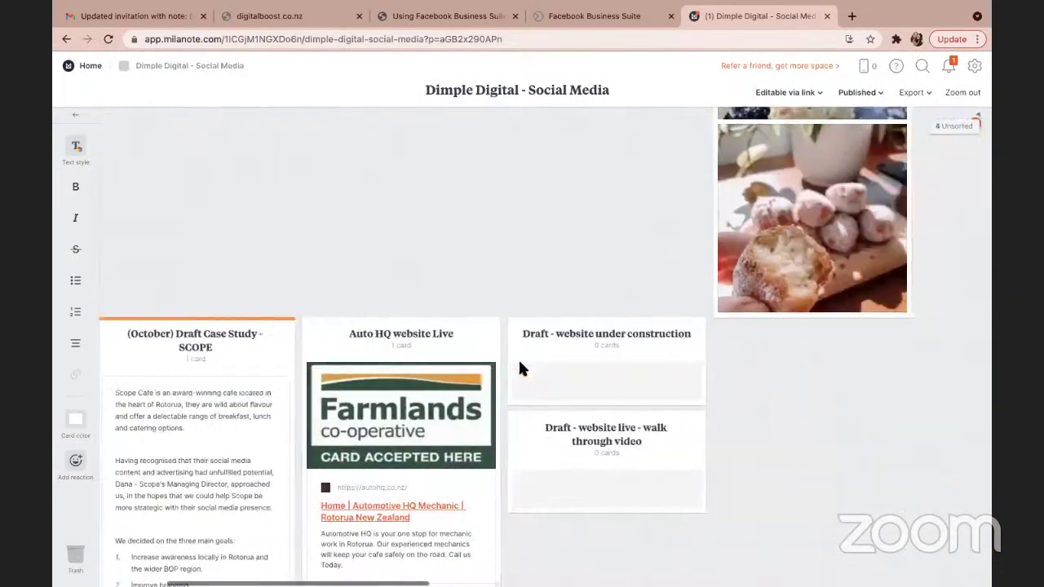
scroll(523, 369, "right", 5)
scroll(491, 326, "up", 4)
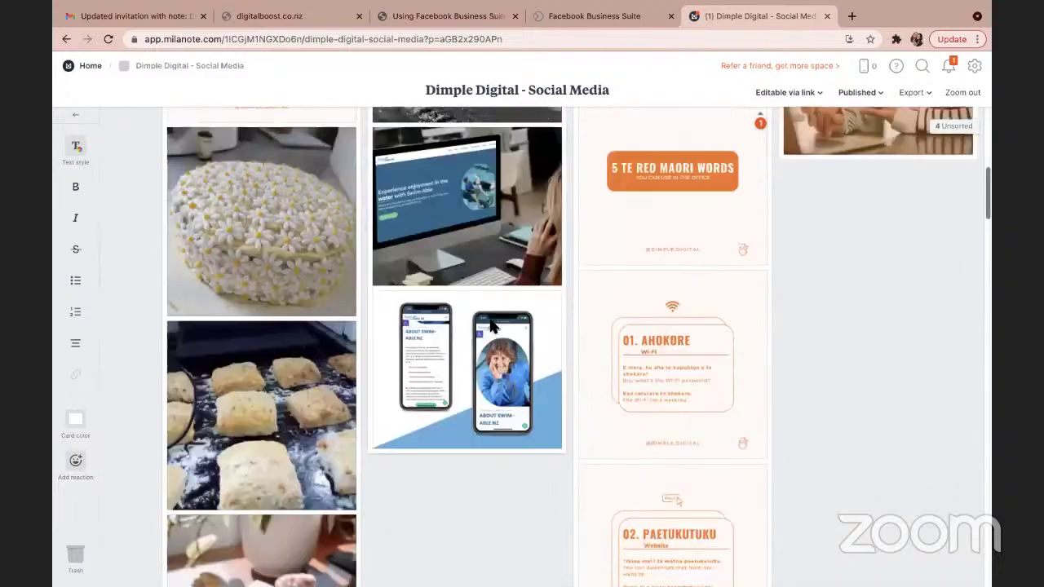
scroll(491, 327, "up", 5)
scroll(490, 326, "left", 2)
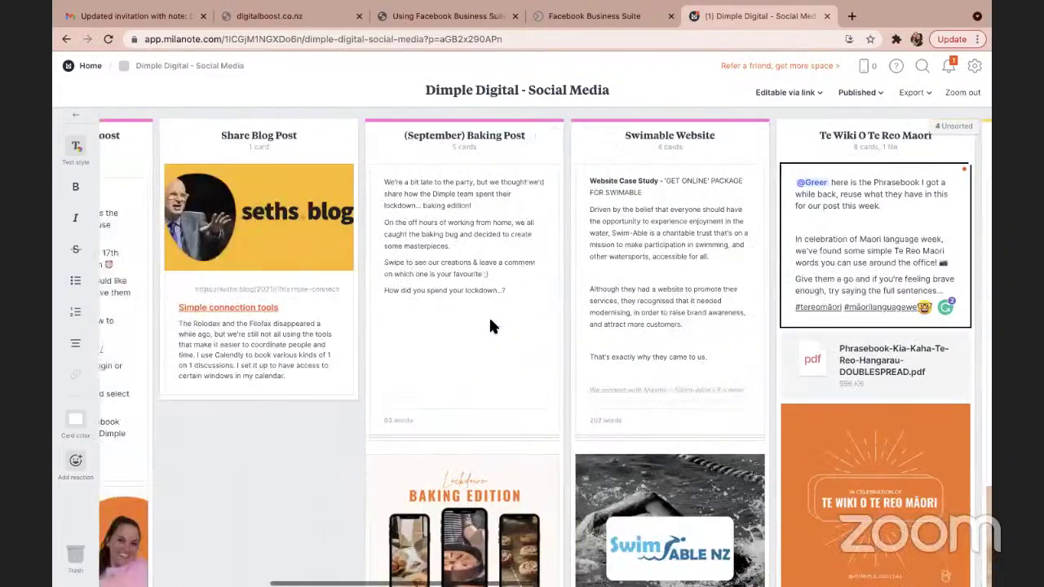
scroll(490, 326, "left", 5)
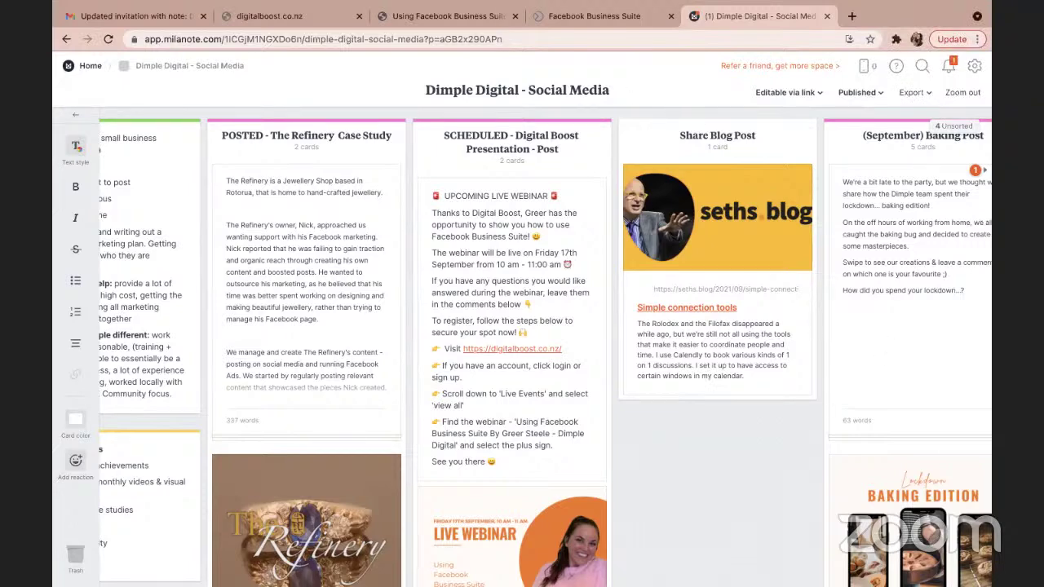
Switch to Facebook Business Suite, start a new post and save its schedule for 17 September 2021 at 11:59 AM
left_click(540, 13)
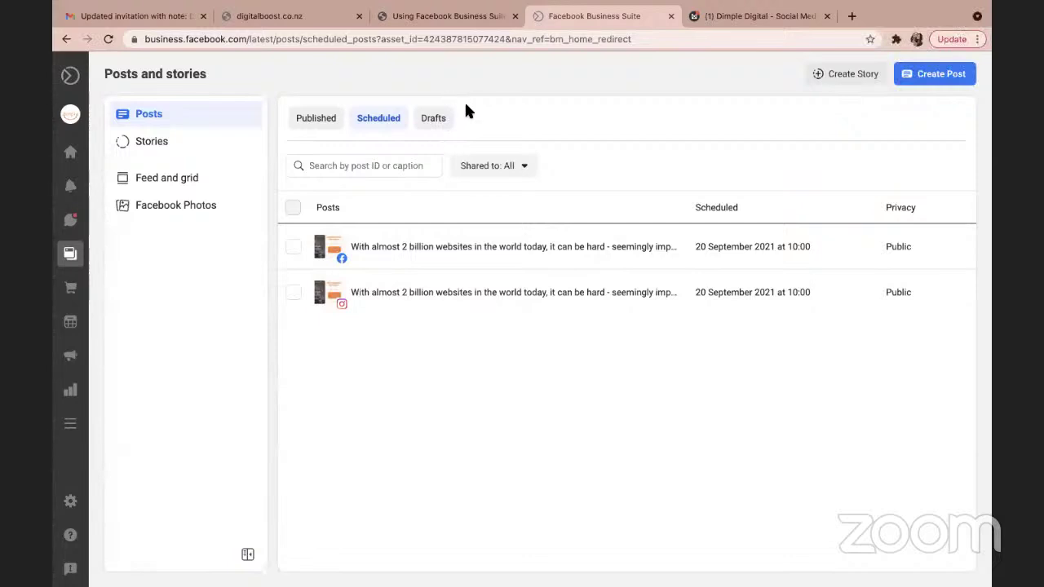
left_click(930, 78)
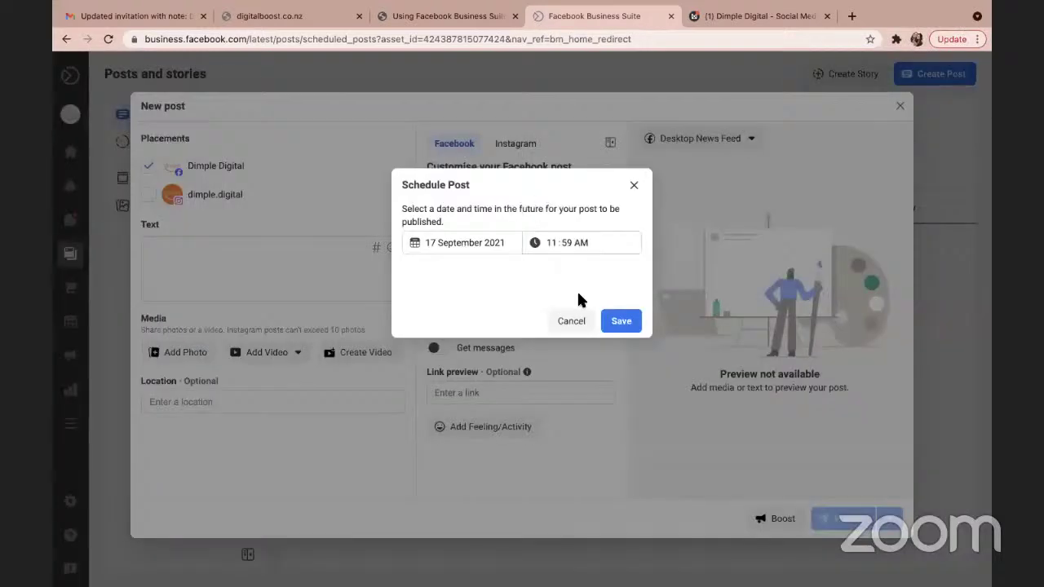
left_click(622, 320)
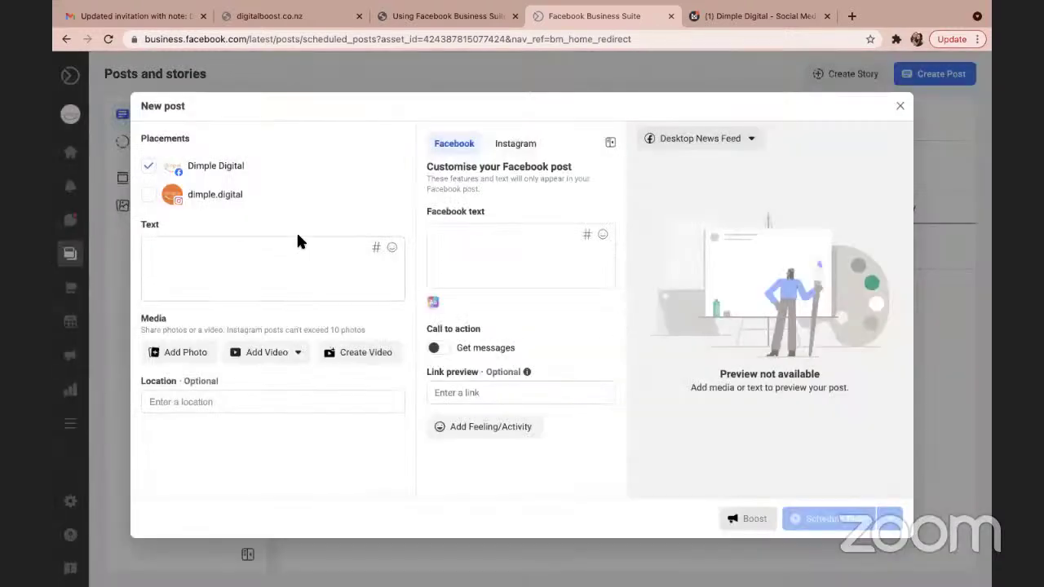
Add the dimple.digital Instagram placement to the new post and show the separate text customisation for Instagram
left_click(279, 259)
left_click(473, 240)
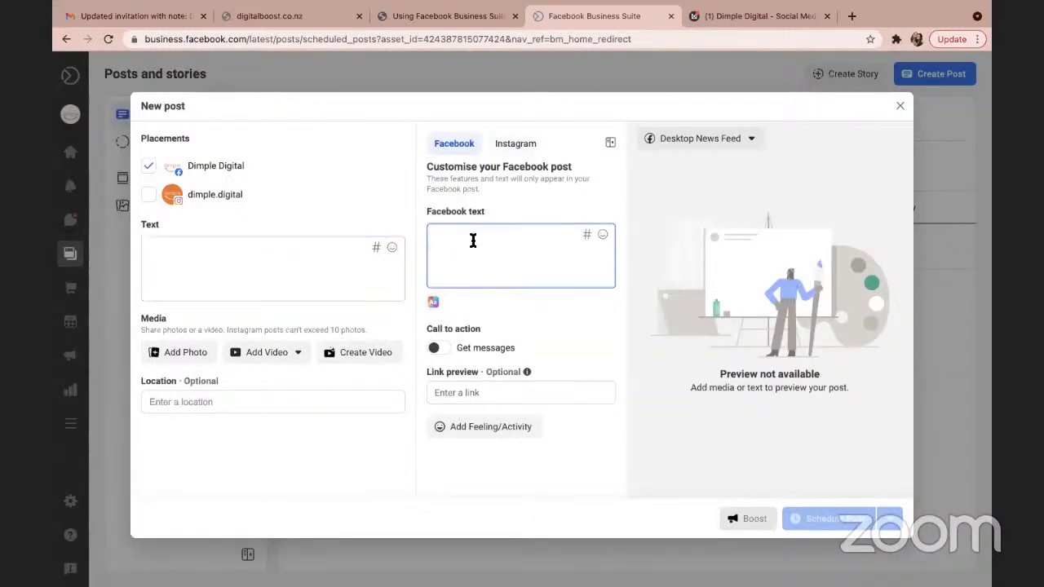
left_click(499, 149)
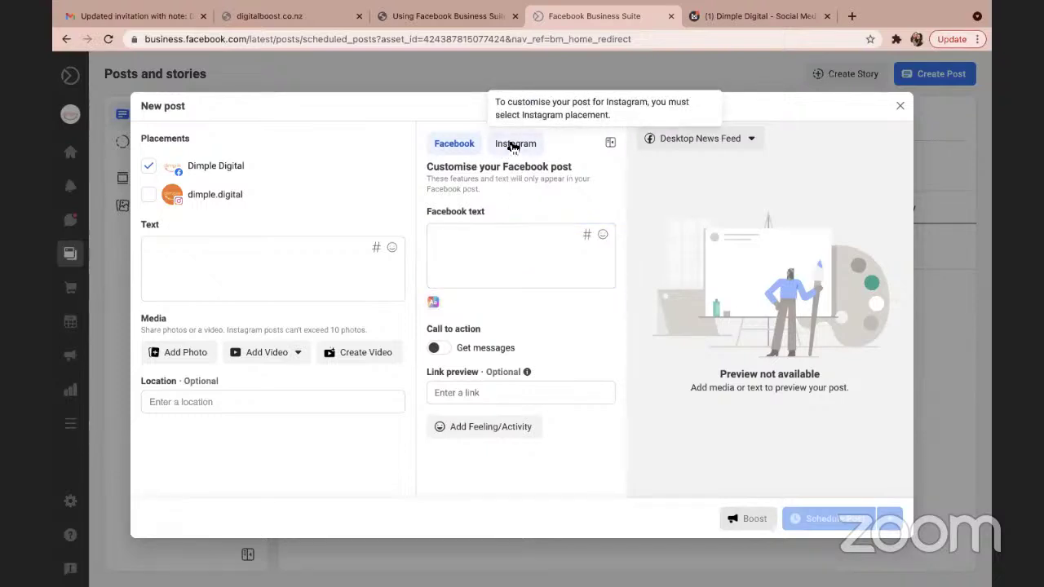
left_click(148, 194)
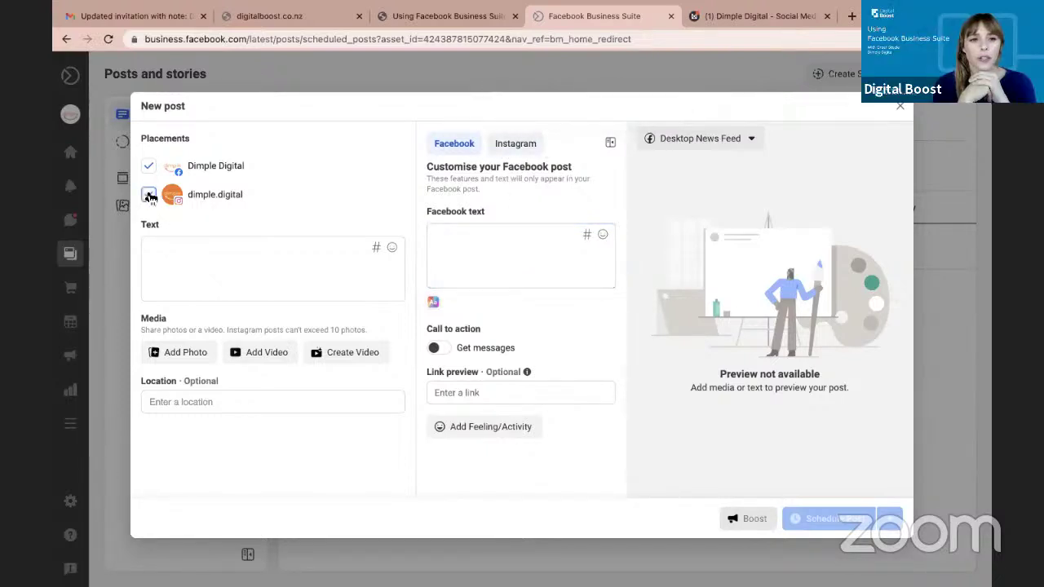
left_click(517, 149)
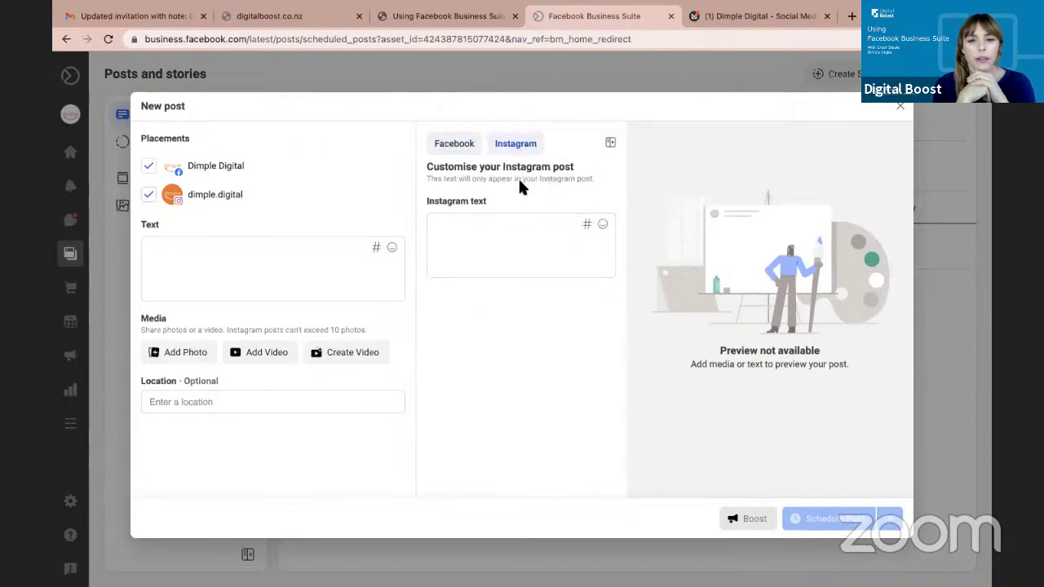
Open the hashtag picker for the Instagram text and look through the trending, recent and saved hashtags
left_click(523, 240)
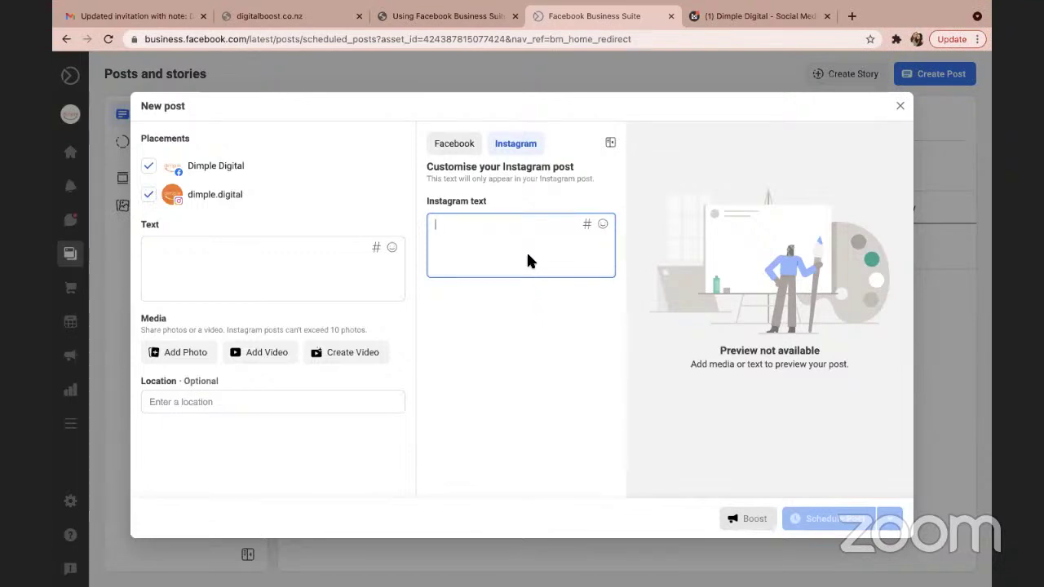
left_click(584, 224)
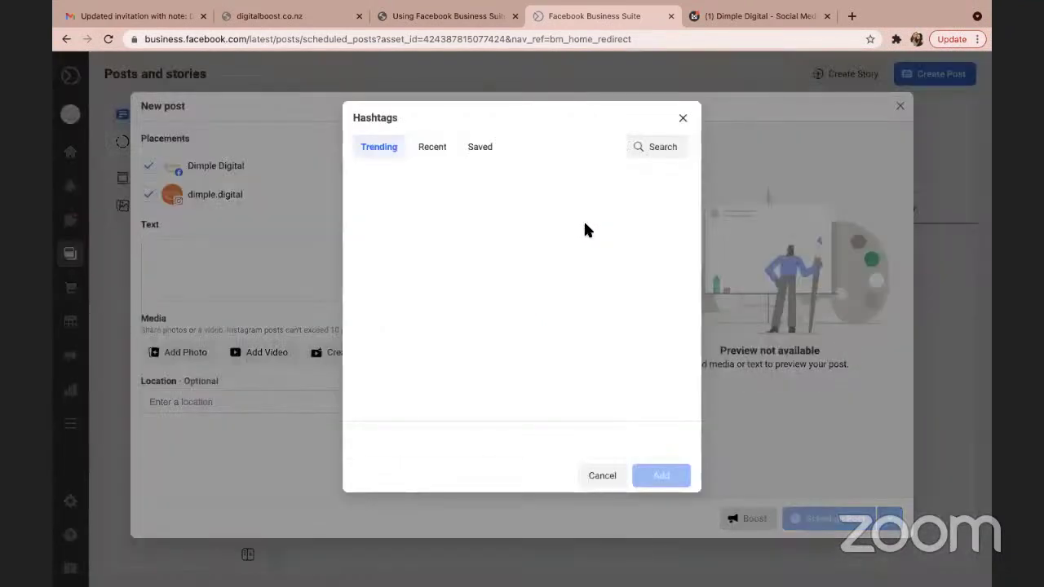
left_click(682, 117)
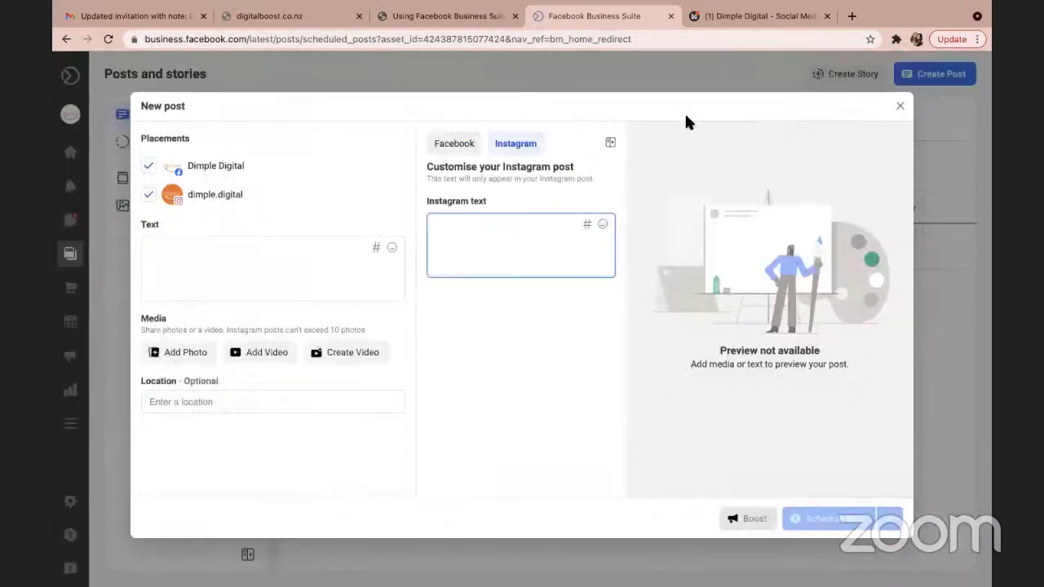
left_click(586, 226)
left_click(683, 119)
left_click(587, 225)
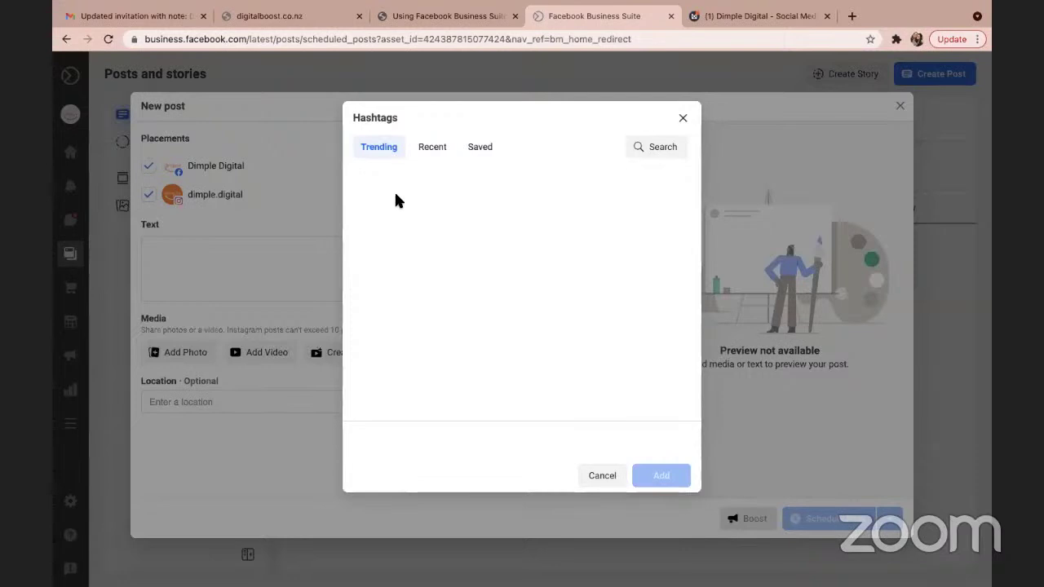
left_click(449, 150)
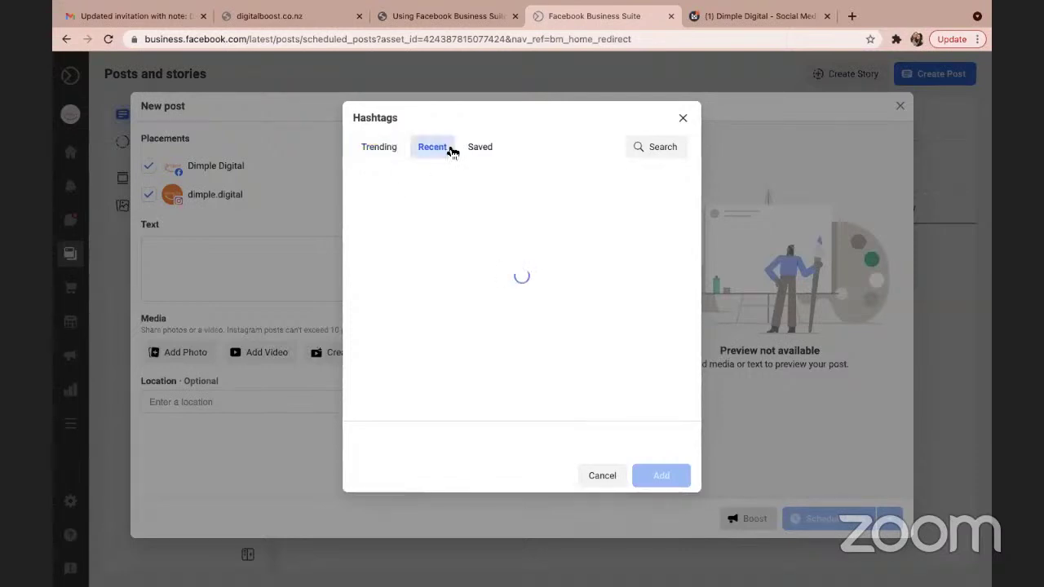
left_click(473, 152)
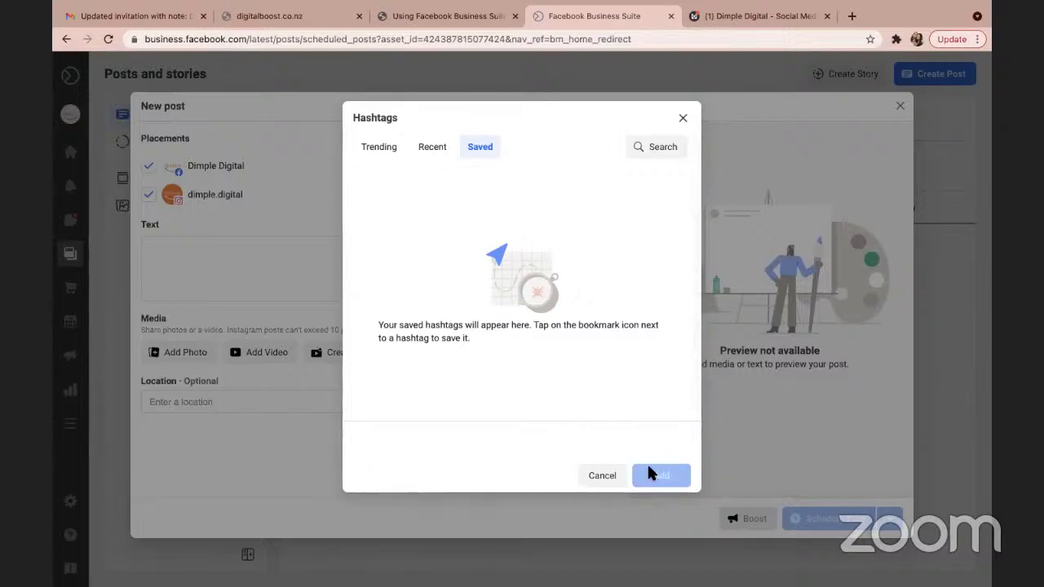
left_click(381, 153)
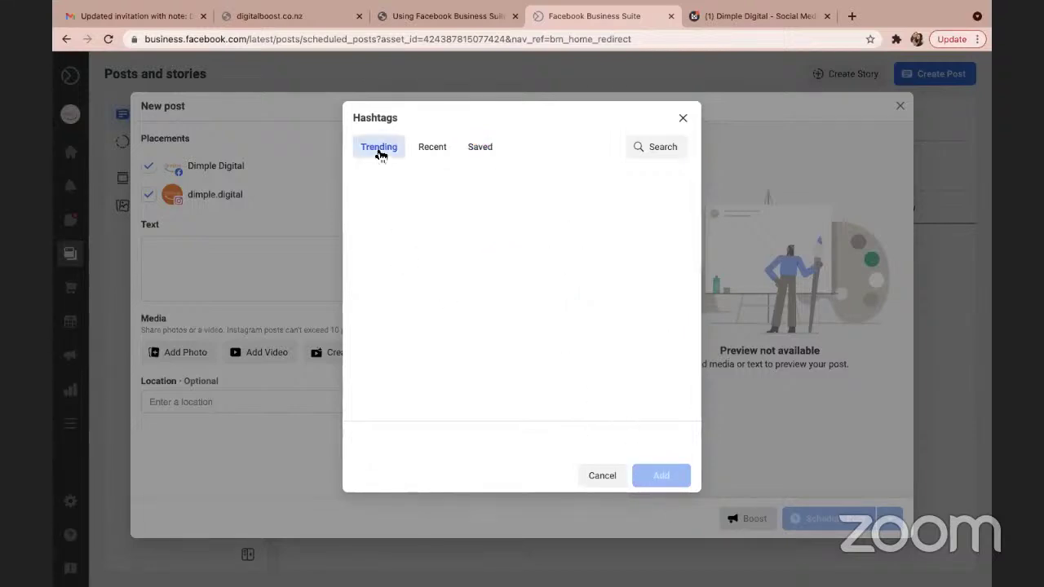
Search the hashtags for "digital boost" and compare the suggested hashtags and their post counts
left_click(646, 155)
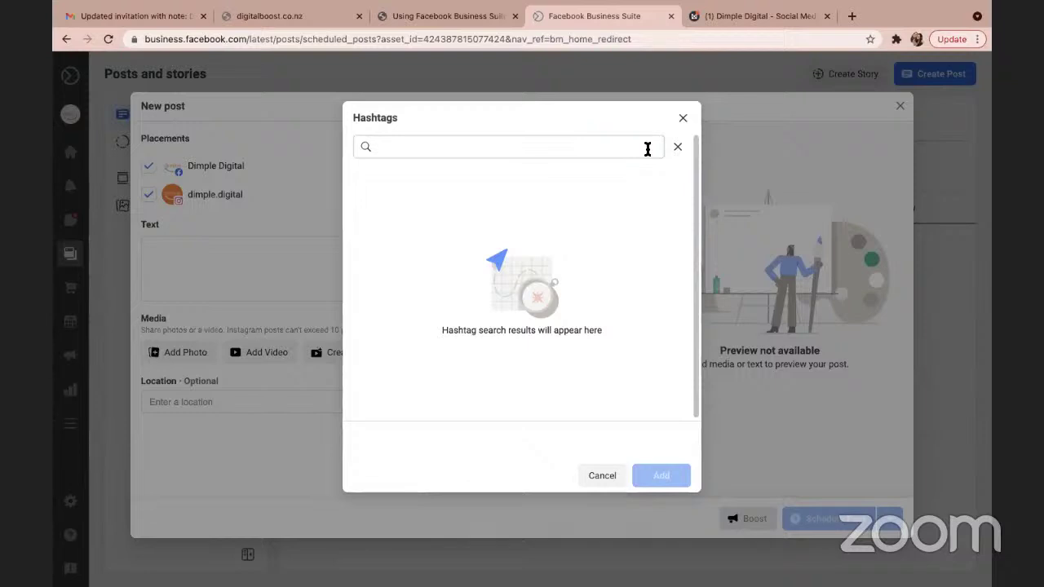
left_click(647, 149)
type("d")
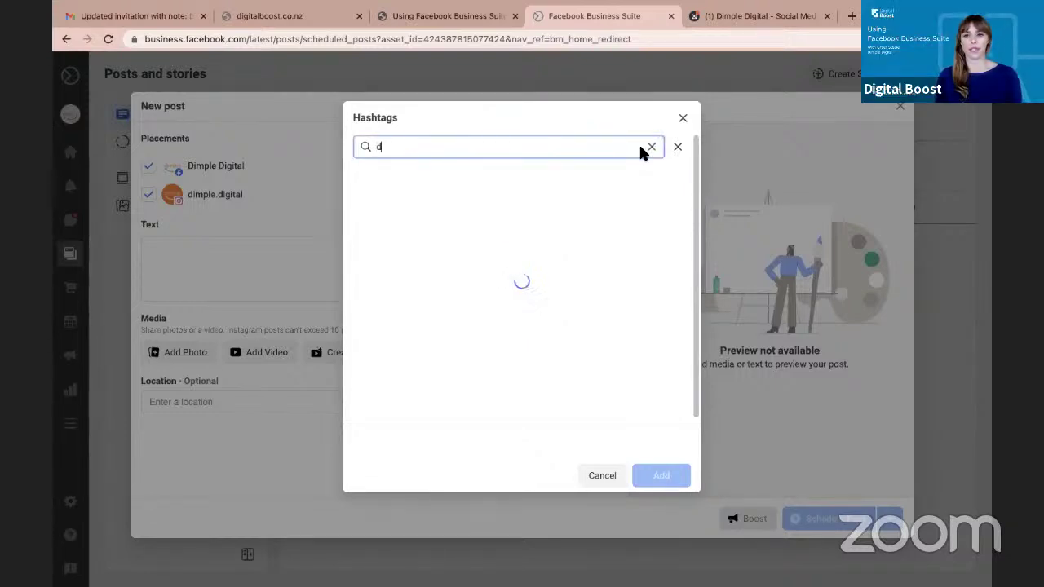
type("igital boo")
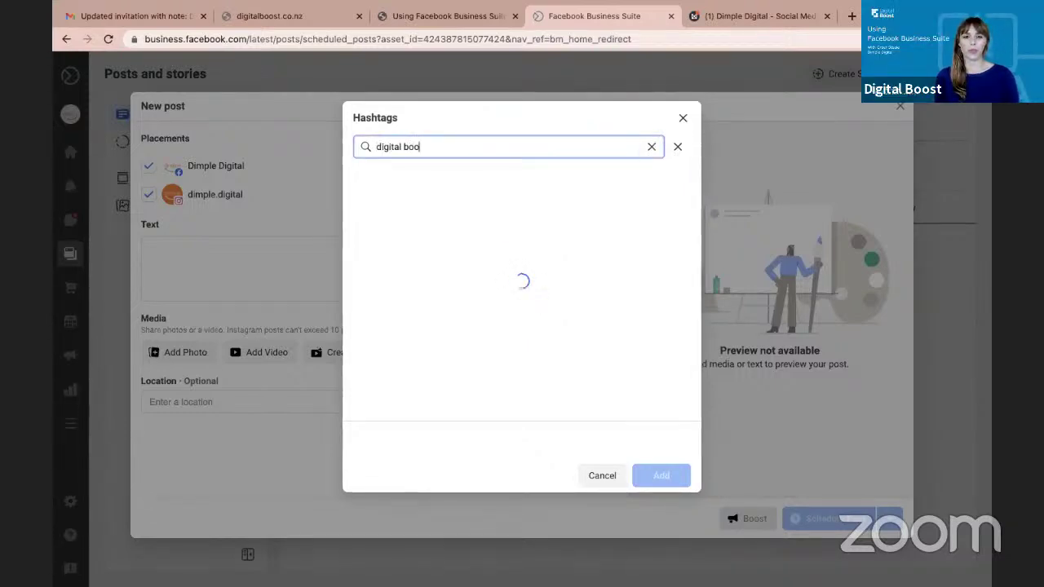
type("st")
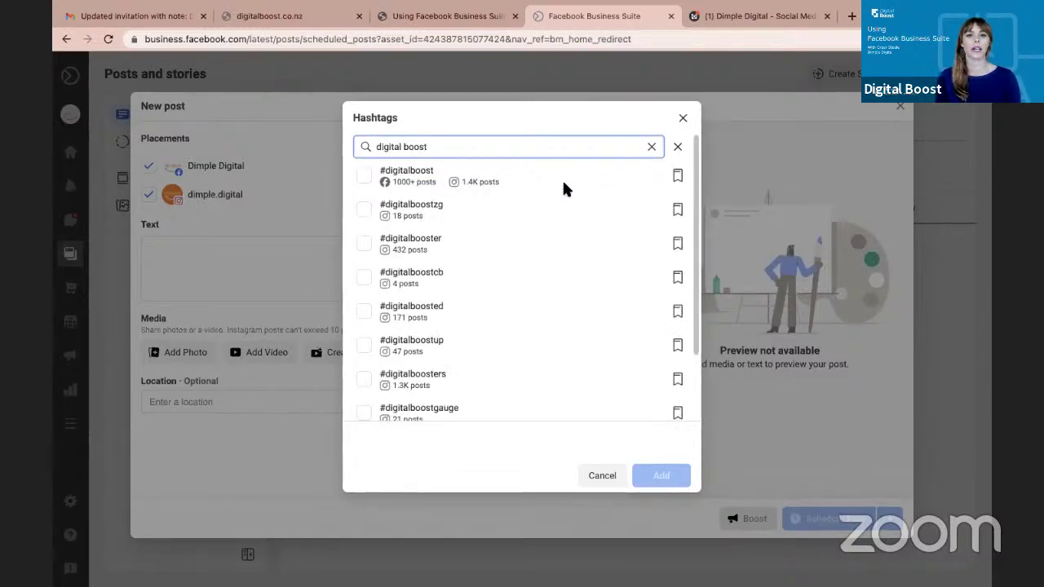
scroll(563, 183, "down", 2)
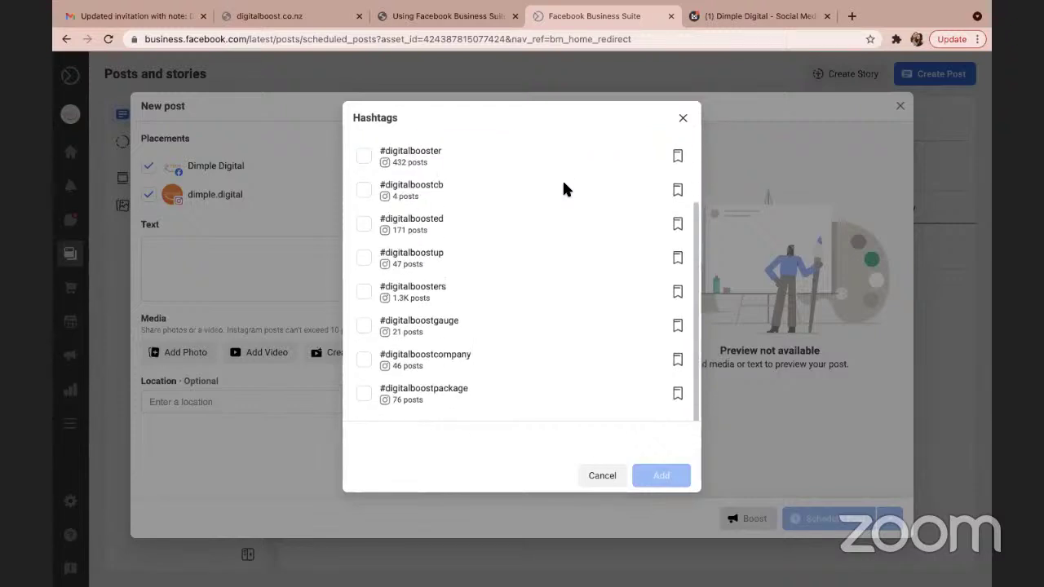
scroll(563, 183, "up", 2)
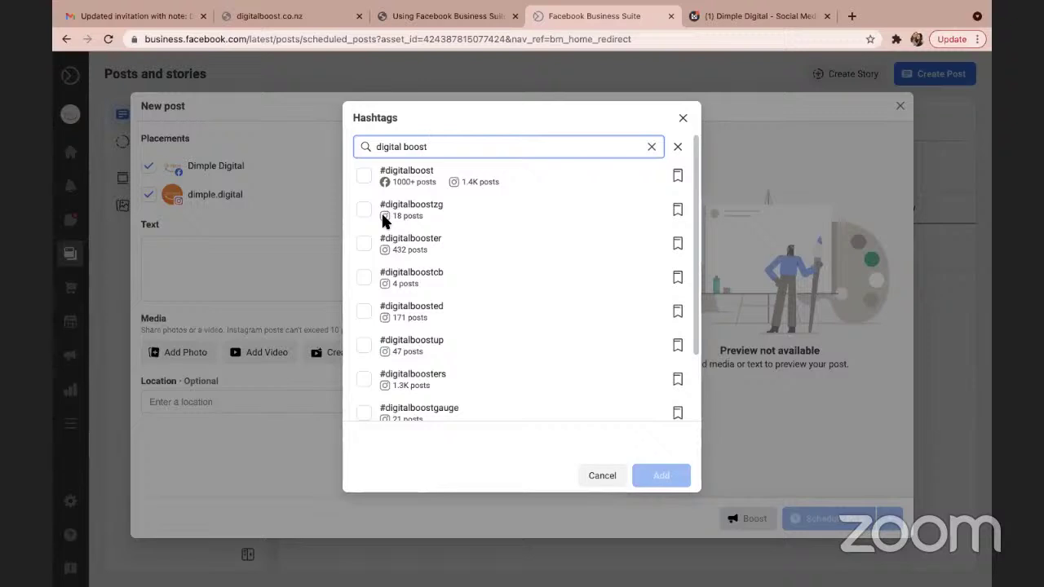
scroll(381, 217, "down", 1)
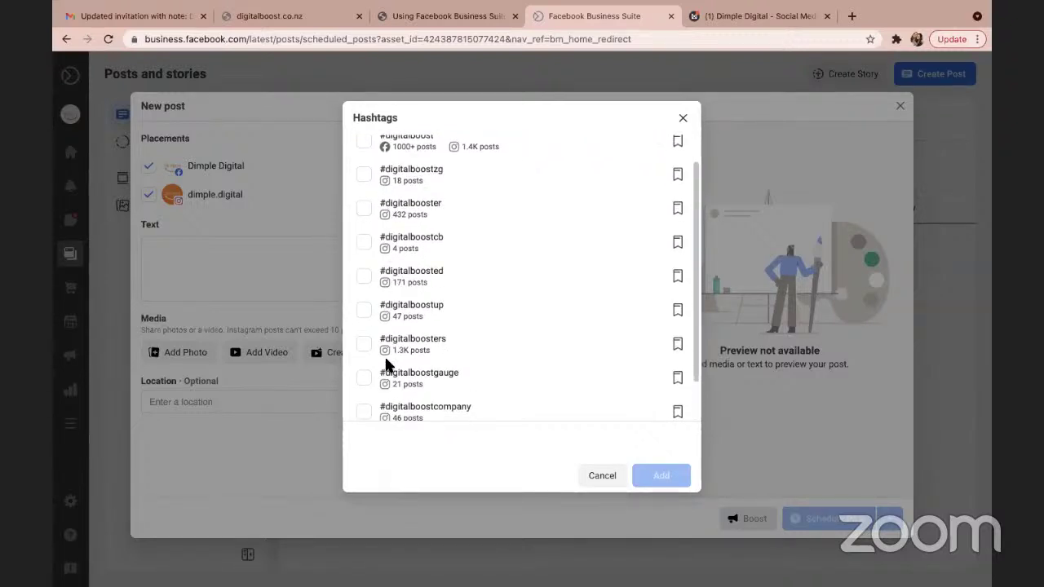
scroll(386, 362, "down", 1)
scroll(384, 355, "up", 2)
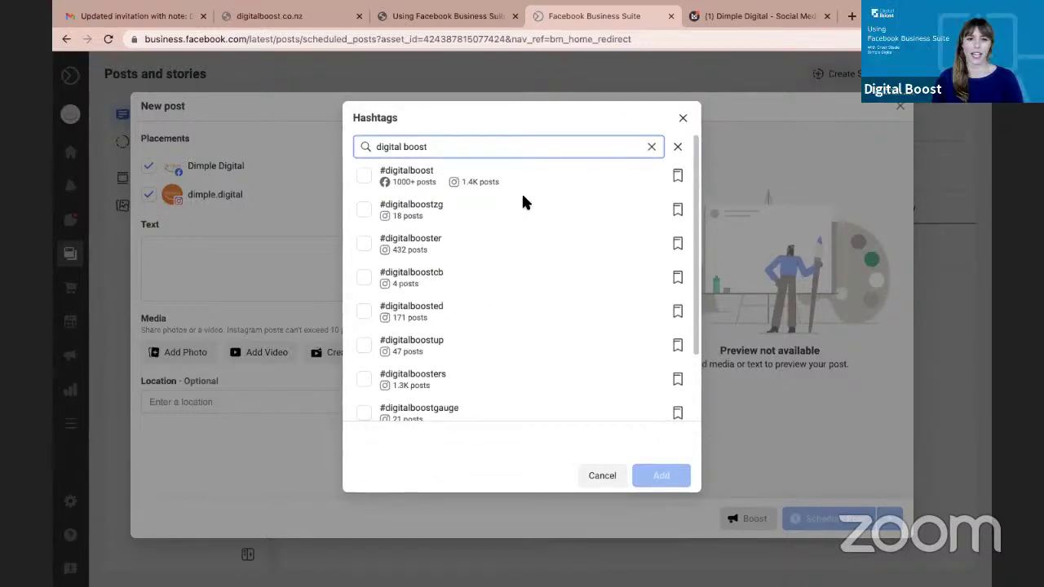
Bookmark the #digitalboost hashtag and add it to the Instagram text
left_click(678, 177)
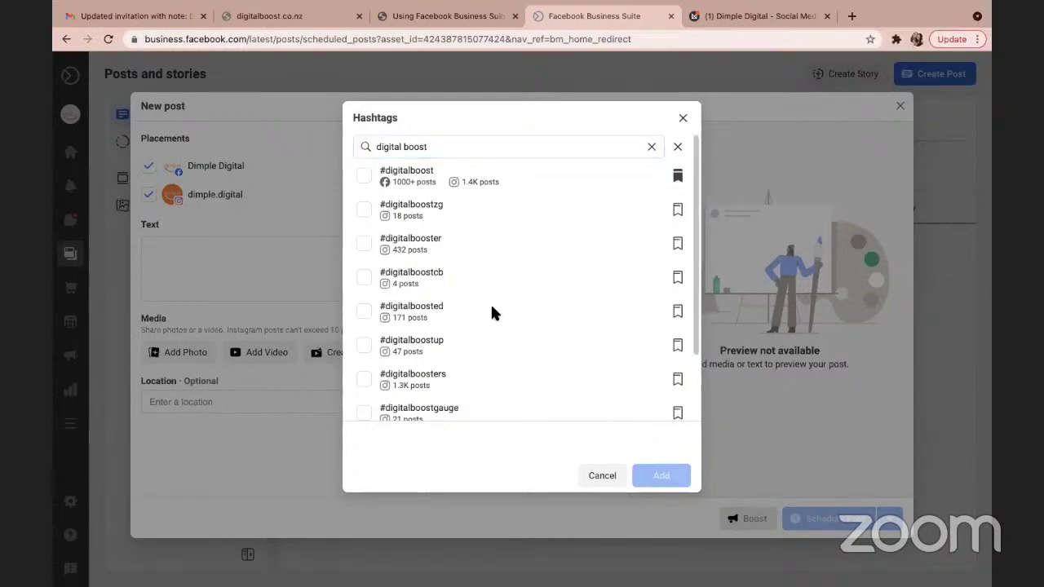
left_click(364, 175)
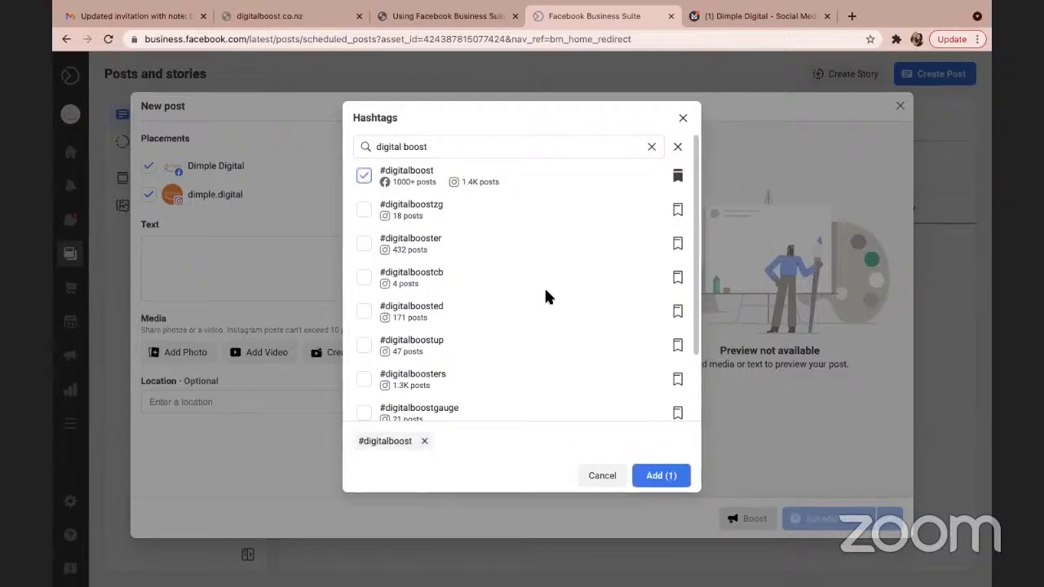
left_click(665, 475)
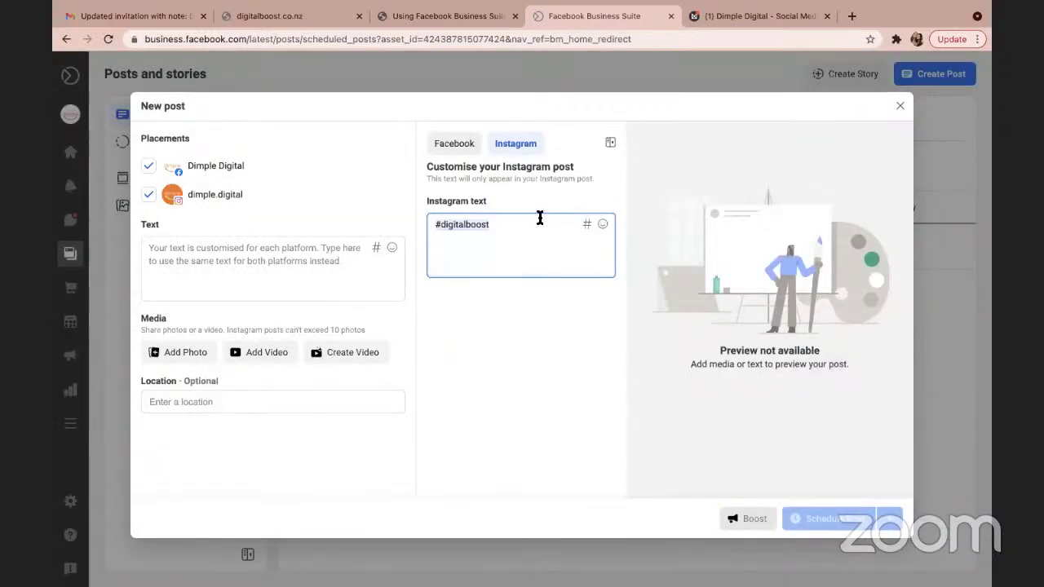
Check the saved hashtags for #digitalboost, select it and leave the hashtag picker without adding it again
left_click(585, 223)
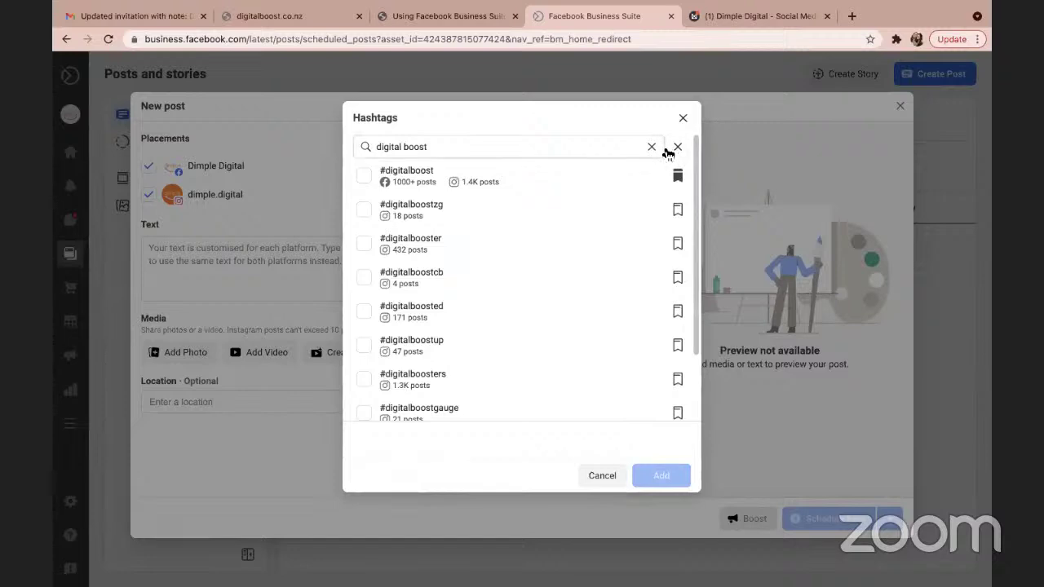
left_click(654, 148)
left_click(677, 147)
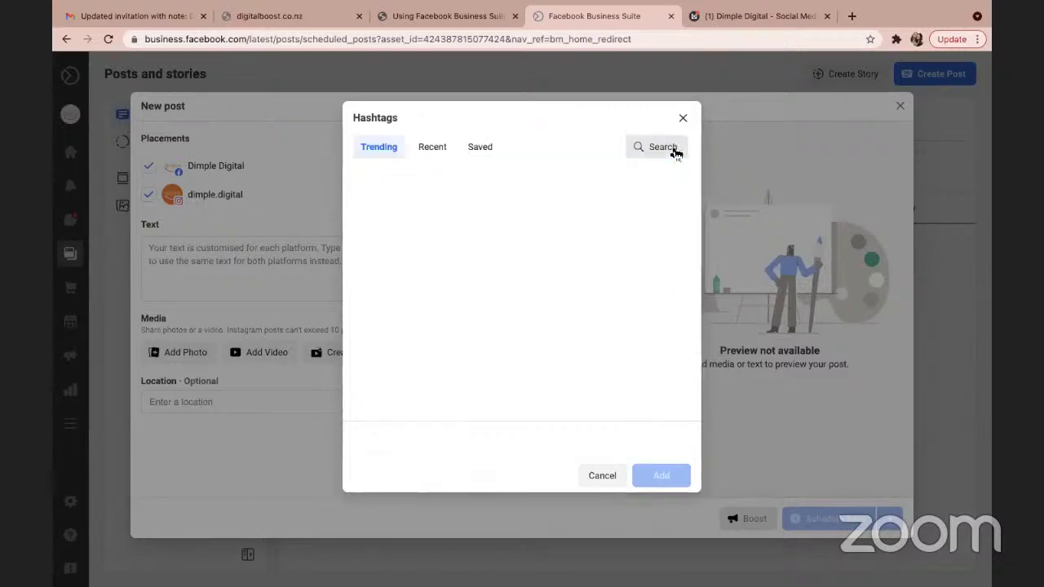
left_click(487, 148)
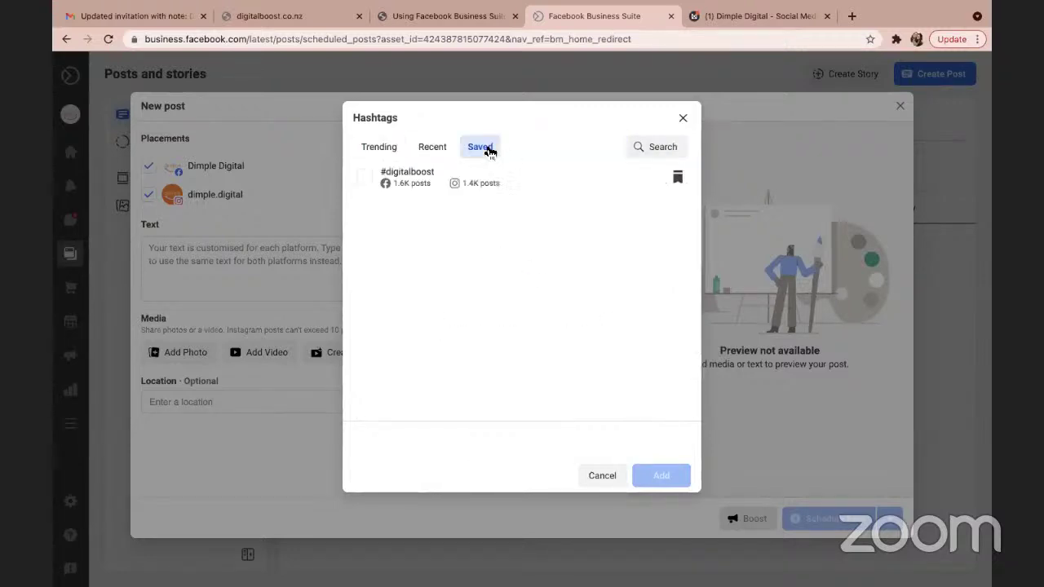
left_click(364, 177)
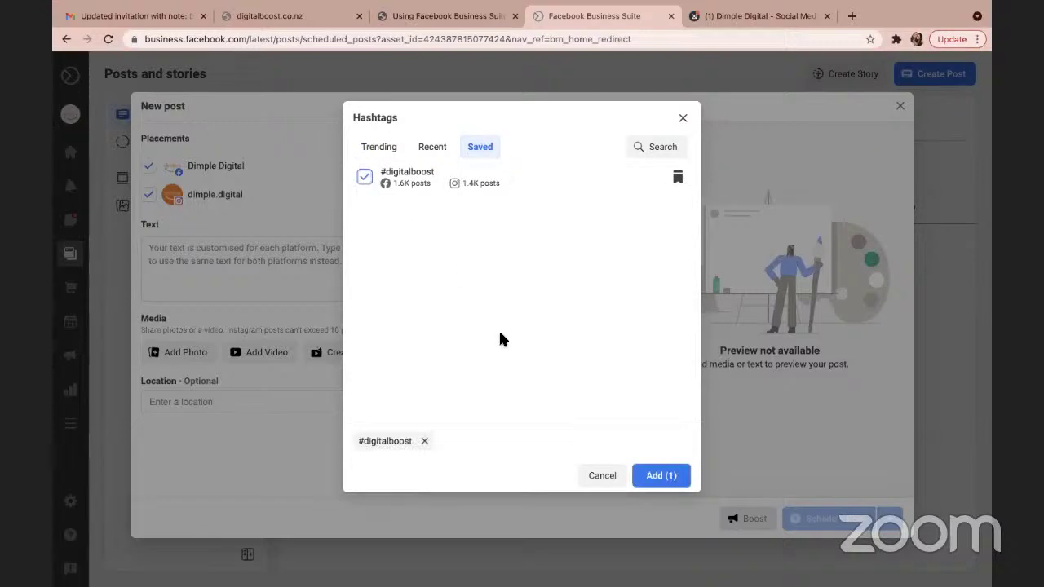
left_click(599, 477)
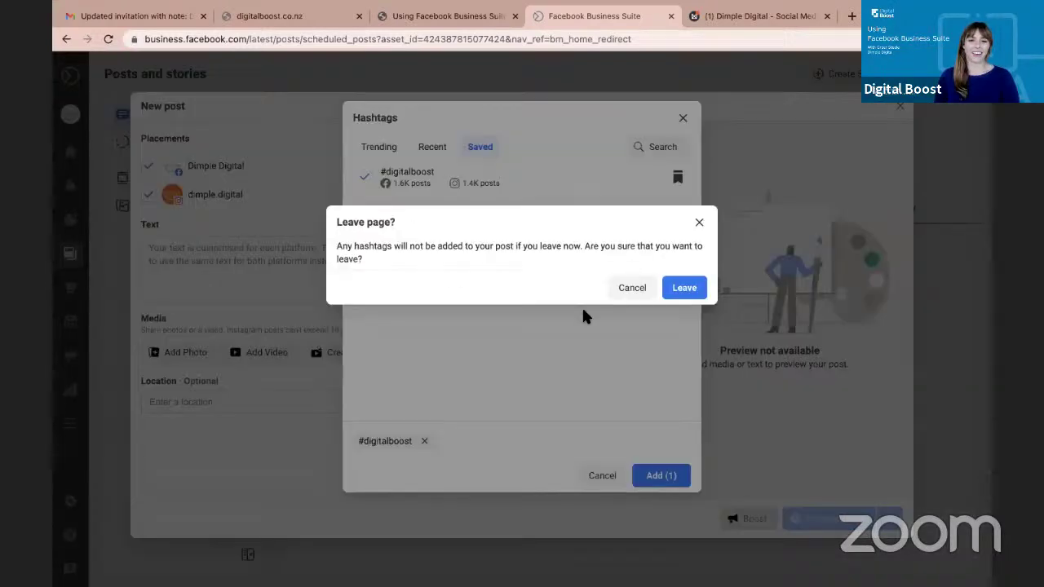
left_click(685, 289)
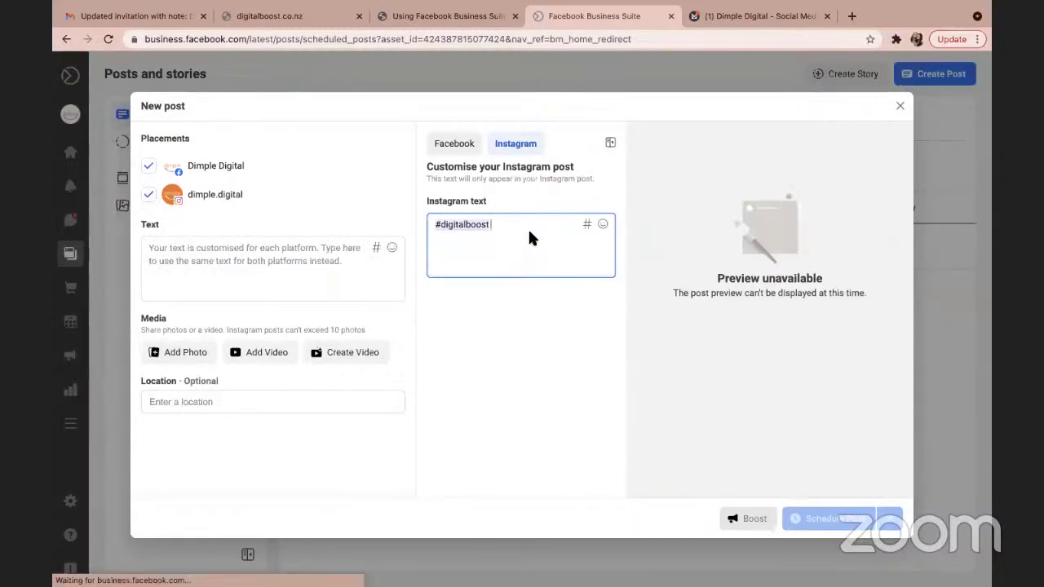
Delete #digitalboost from the Instagram text and close the new post without scheduling it
left_click_drag(531, 224, 422, 220)
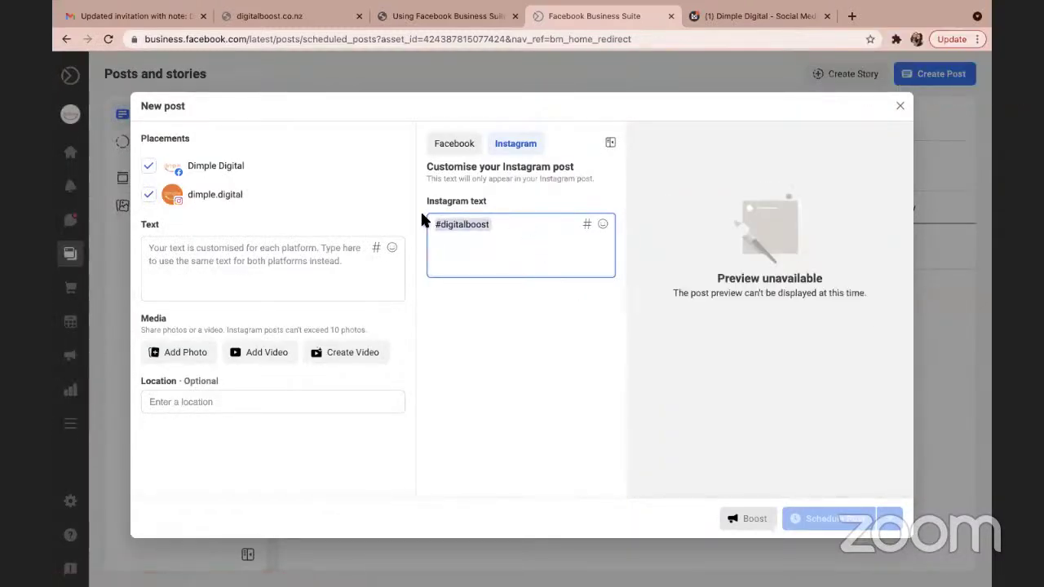
key("BackSpace")
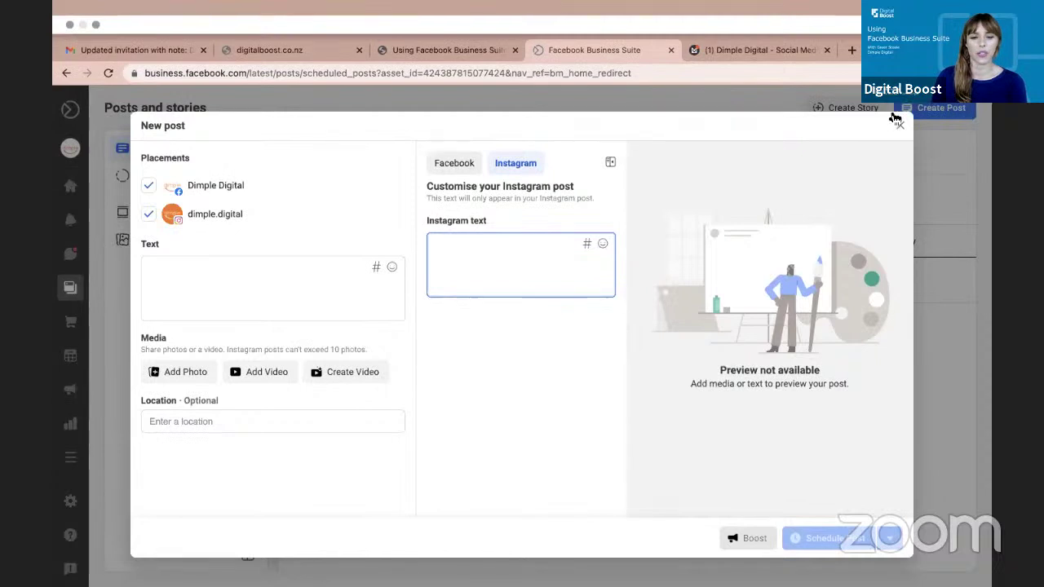
left_click(903, 109)
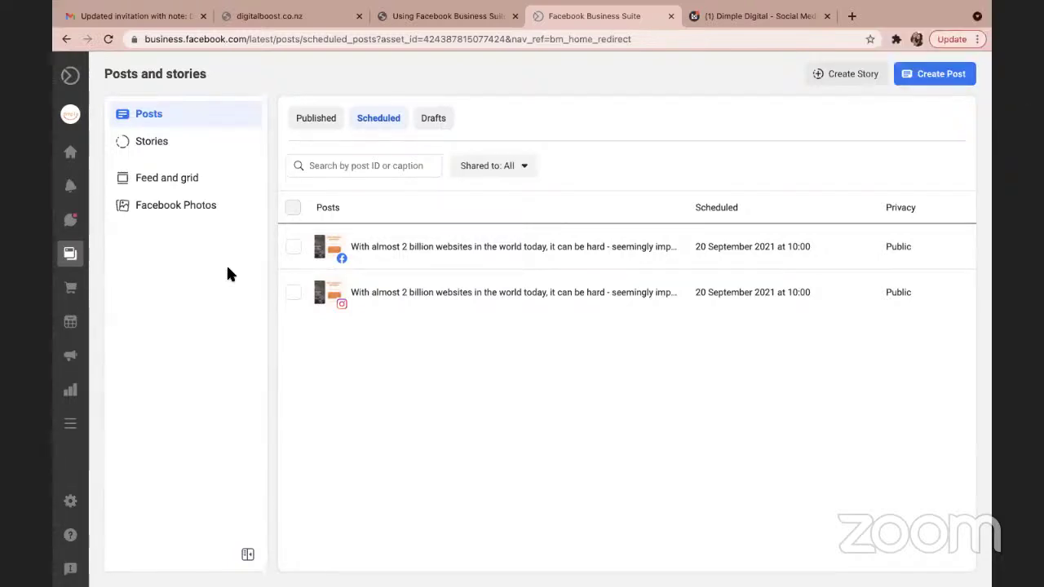
View the draft posts and active stories, and inspect the new story form without adding any media
left_click(437, 119)
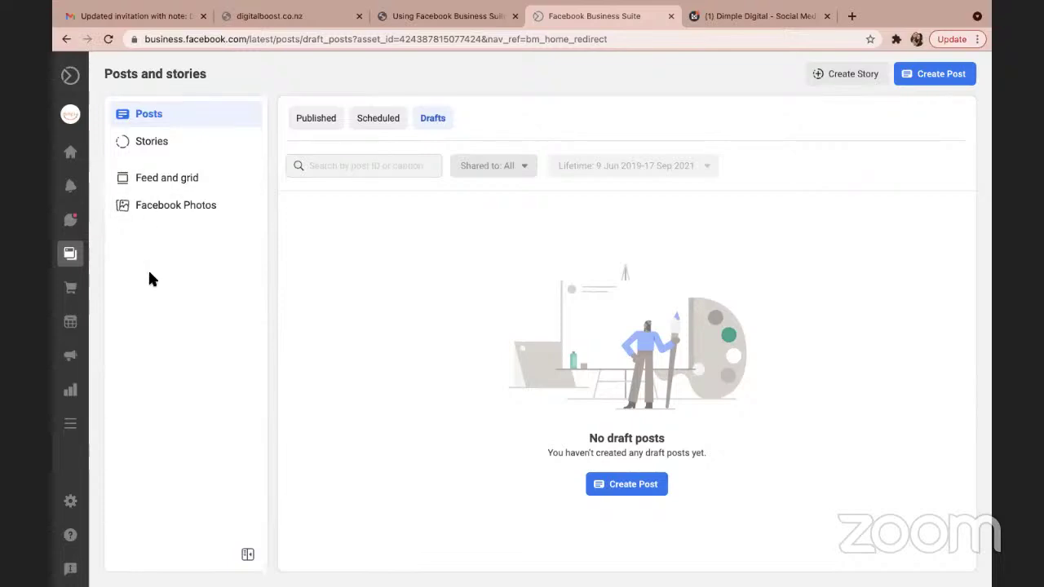
left_click(209, 147)
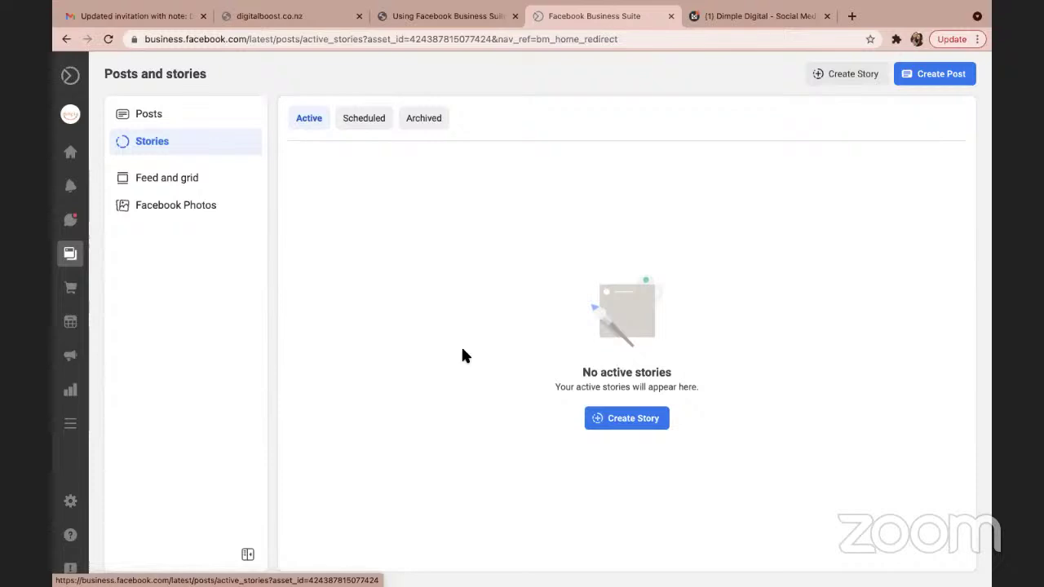
left_click(624, 422)
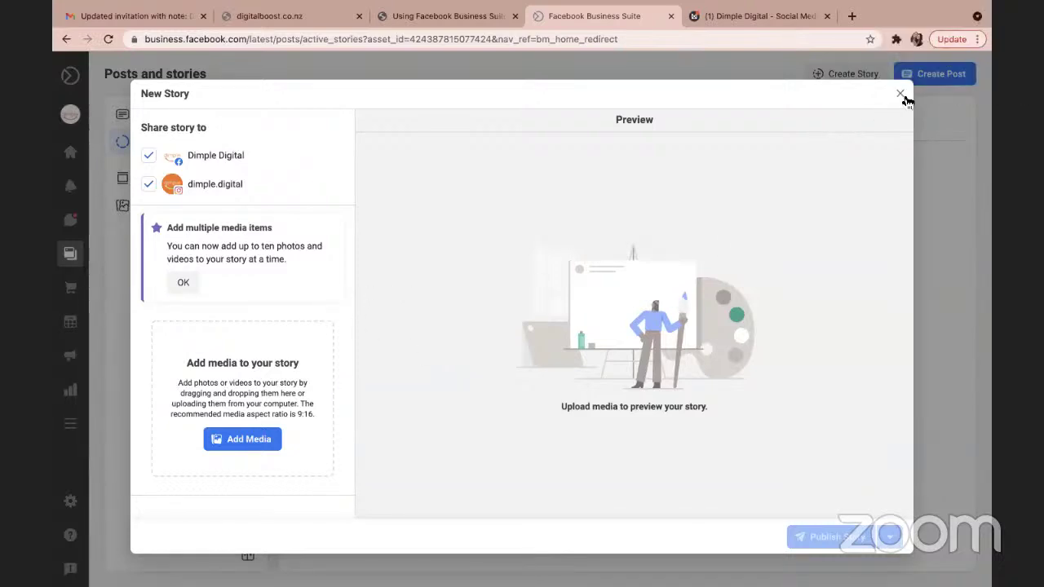
left_click(900, 94)
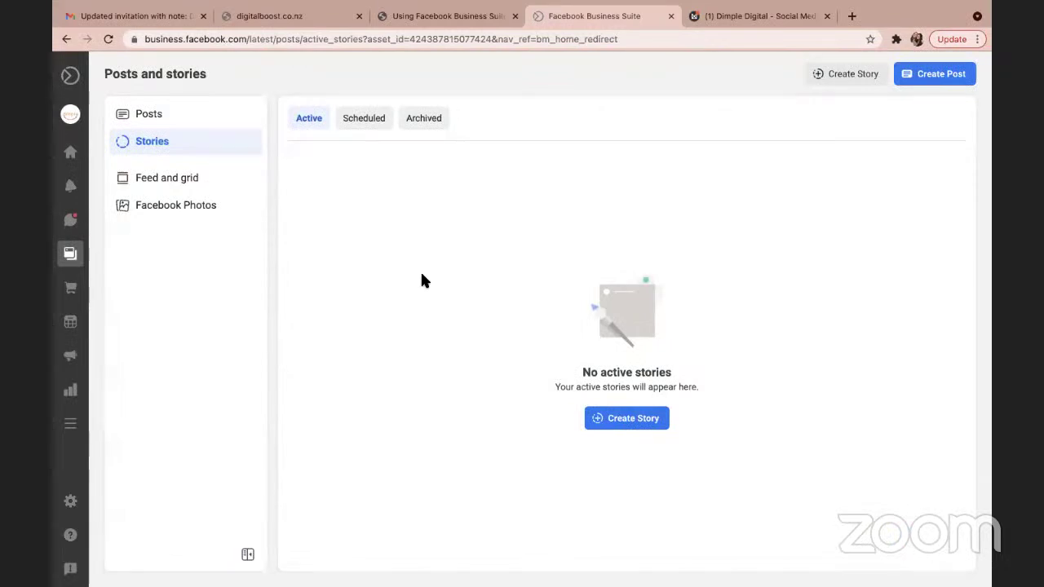
Review the scheduled stories and the archived stories with their publication dates
left_click(378, 119)
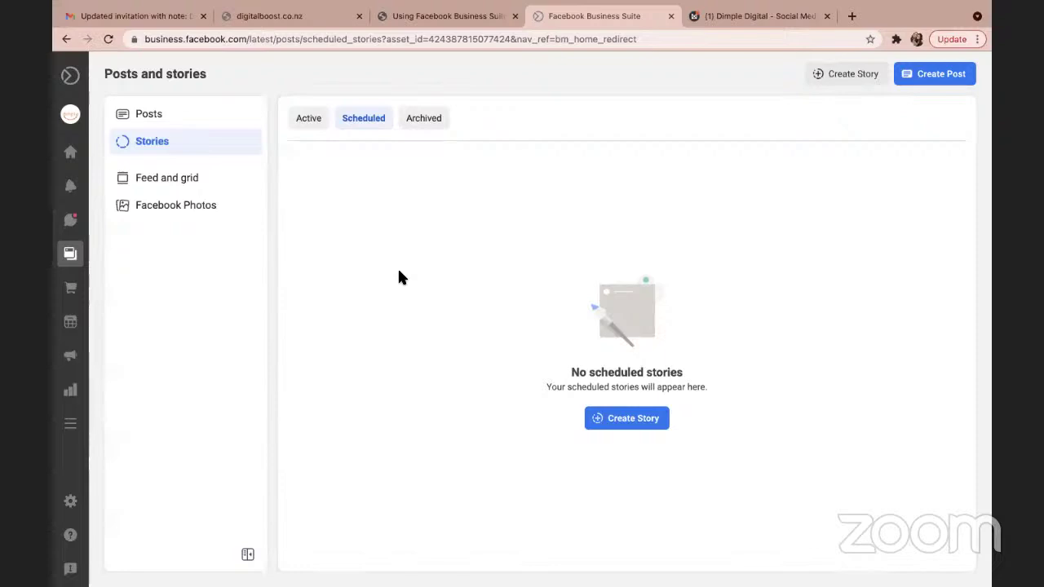
left_click(424, 124)
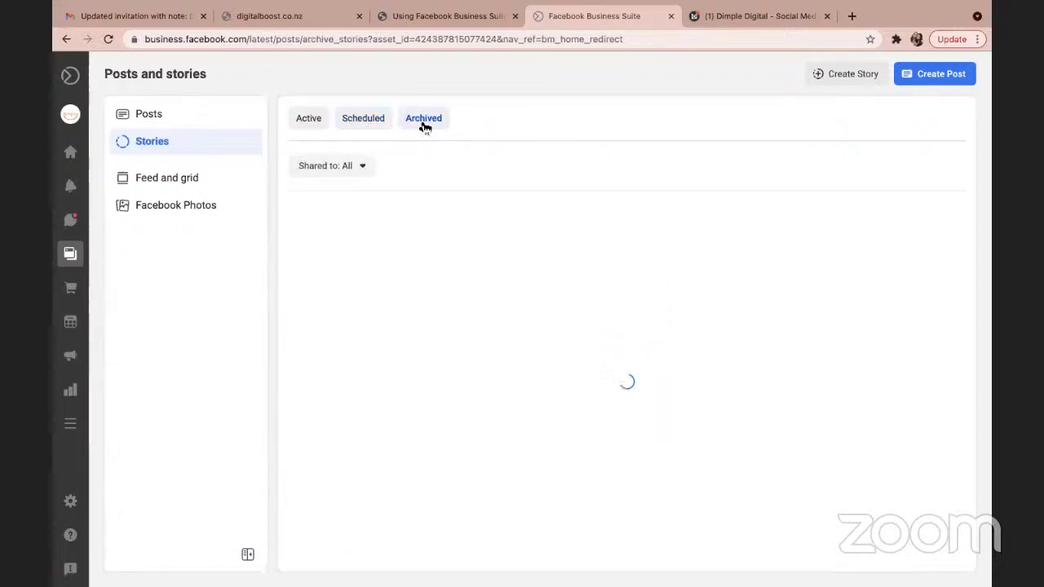
scroll(359, 367, "down", 1)
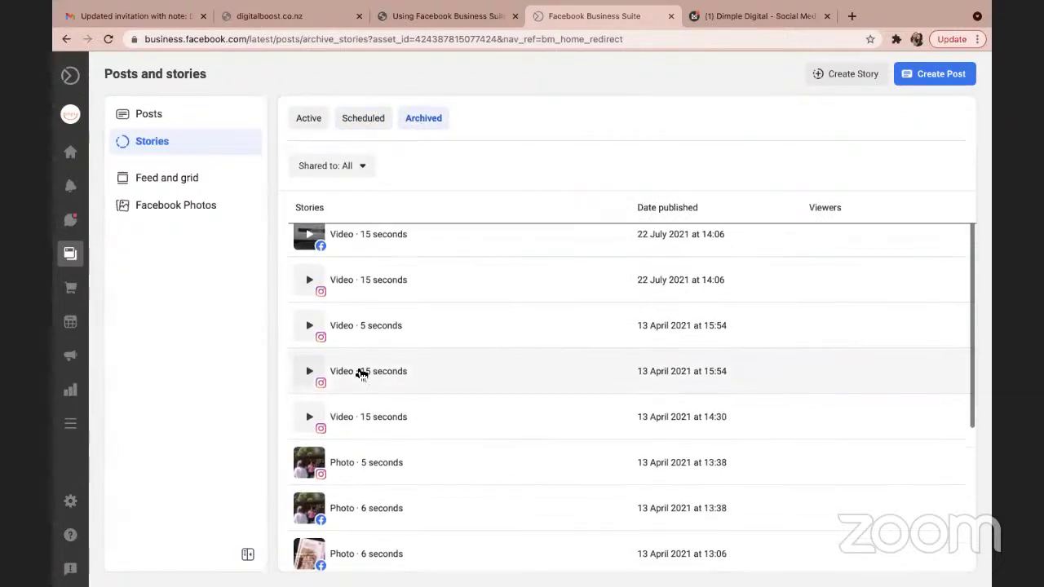
scroll(355, 366, "up", 1)
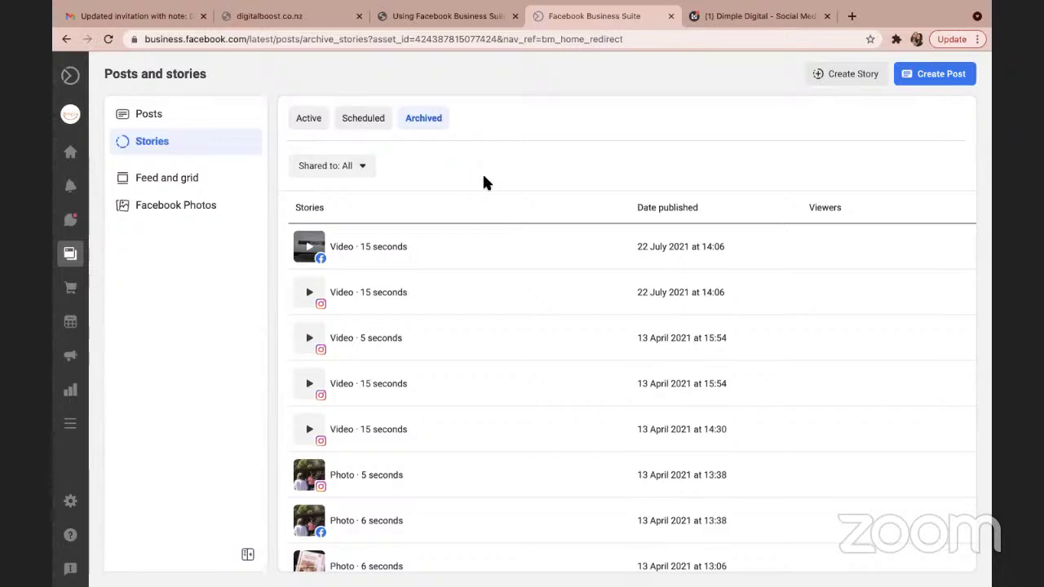
Look over the Ads overview and the content calendar, and return to Posts and stories
mouse_move(90, 295)
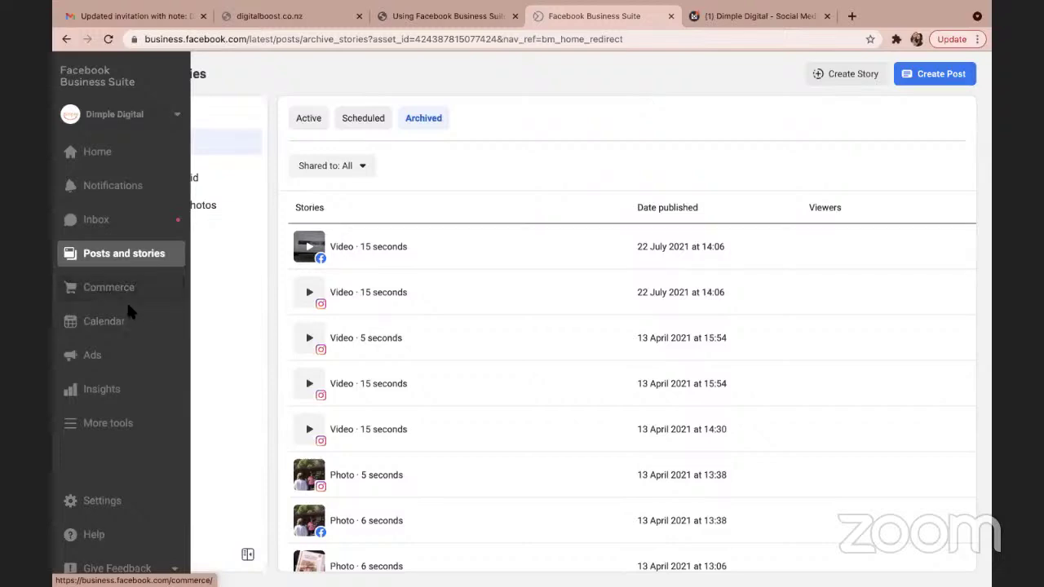
left_click(125, 364)
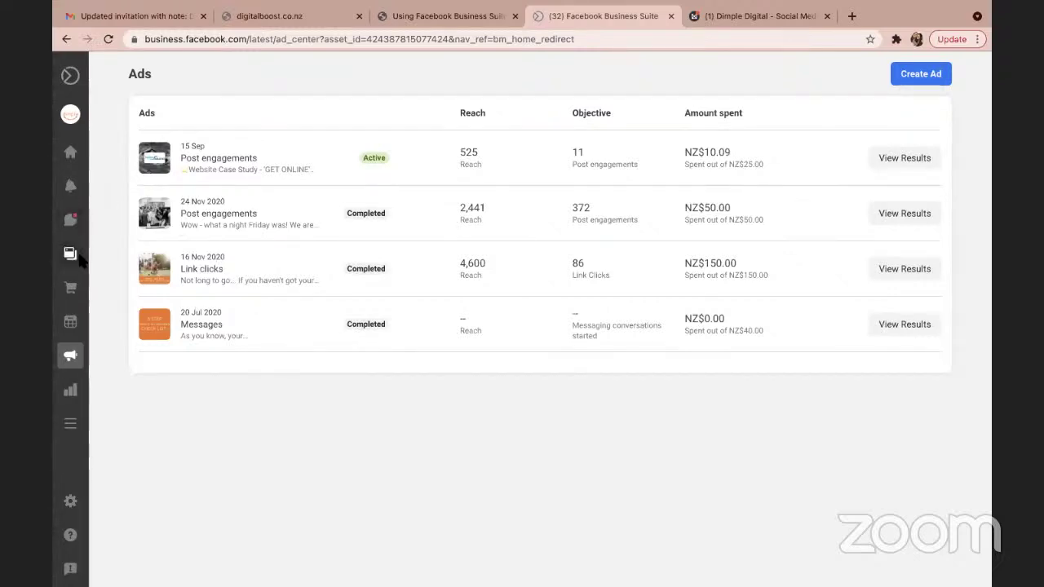
mouse_move(81, 274)
mouse_move(89, 369)
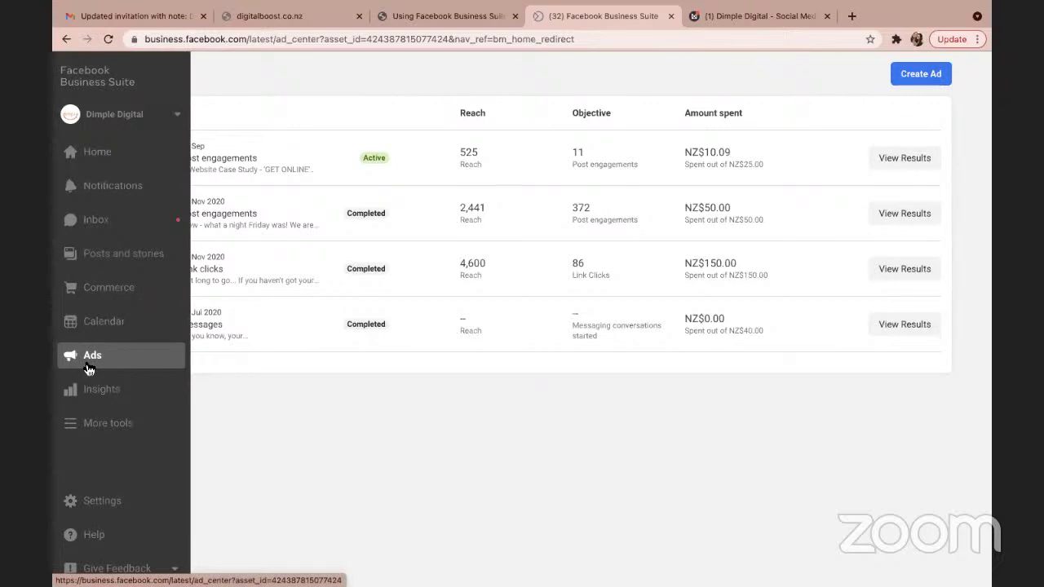
left_click(102, 330)
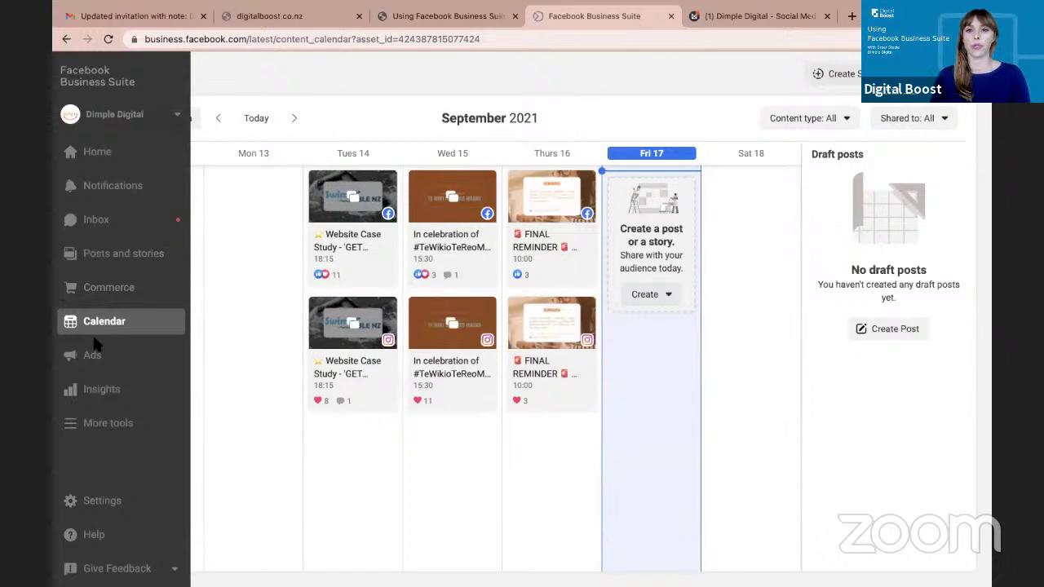
left_click(123, 254)
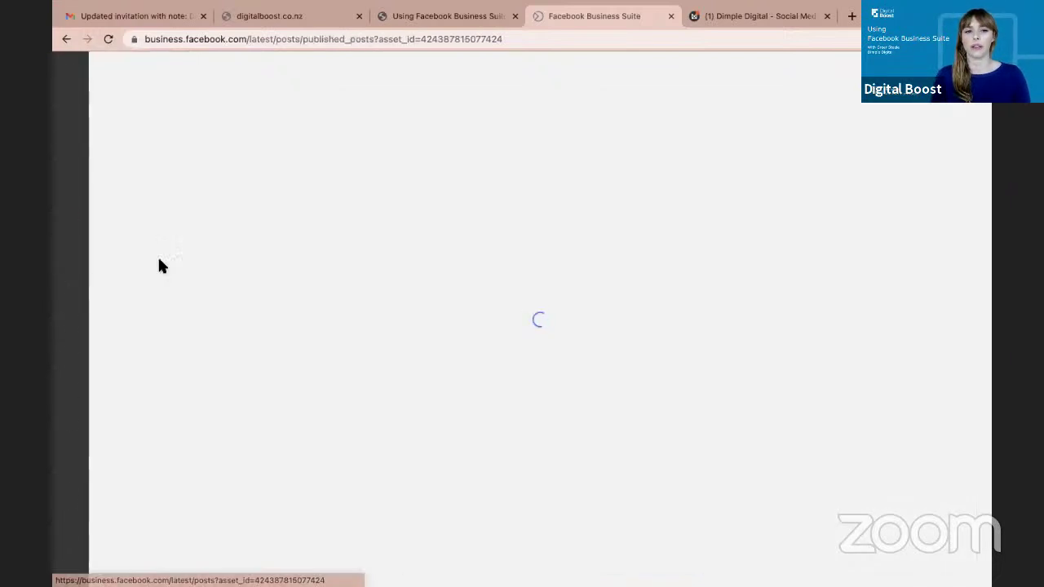